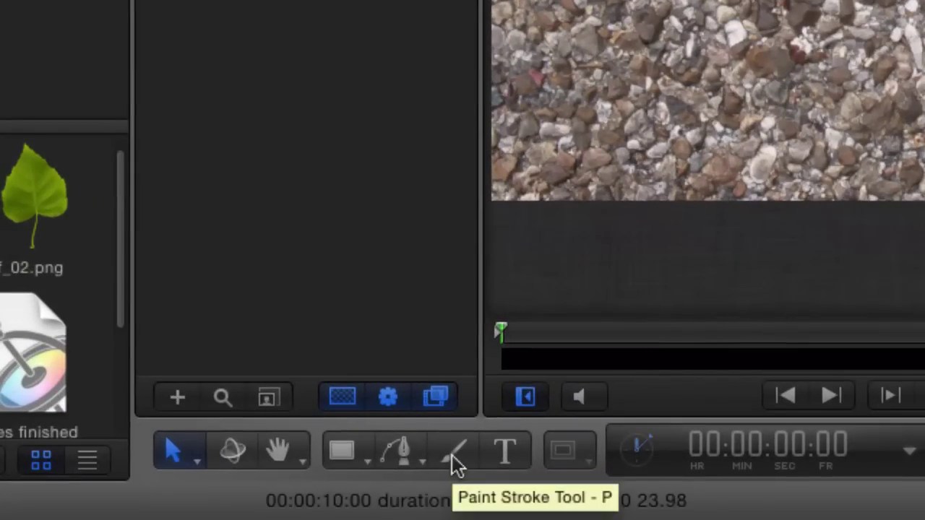
Step: Choose the Paint Stroke tool and pick the Blossom bunch style from Brushes Floral Pack
click(453, 459)
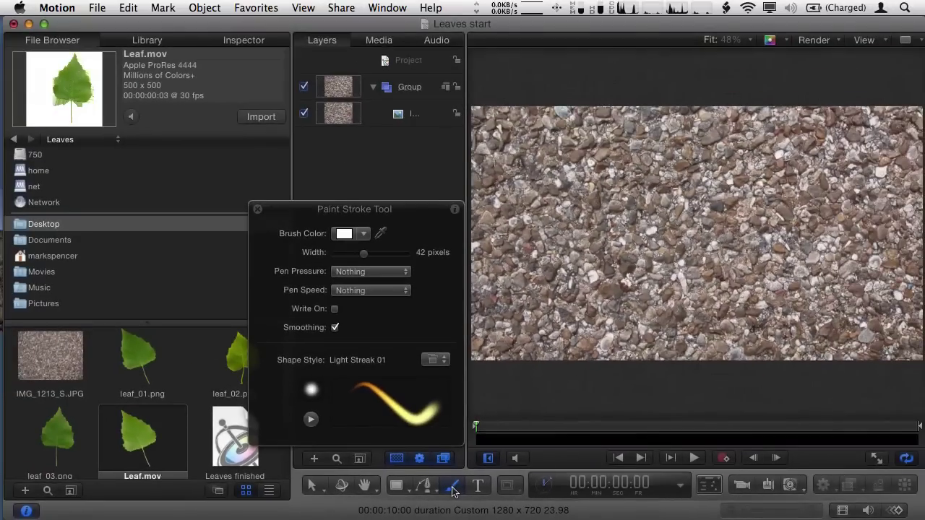
drag(421, 215, 428, 63)
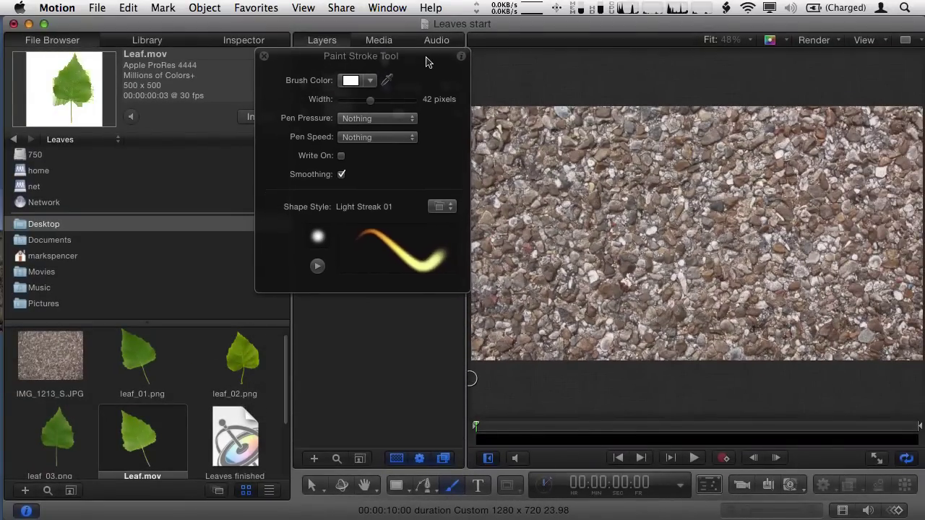
click(451, 207)
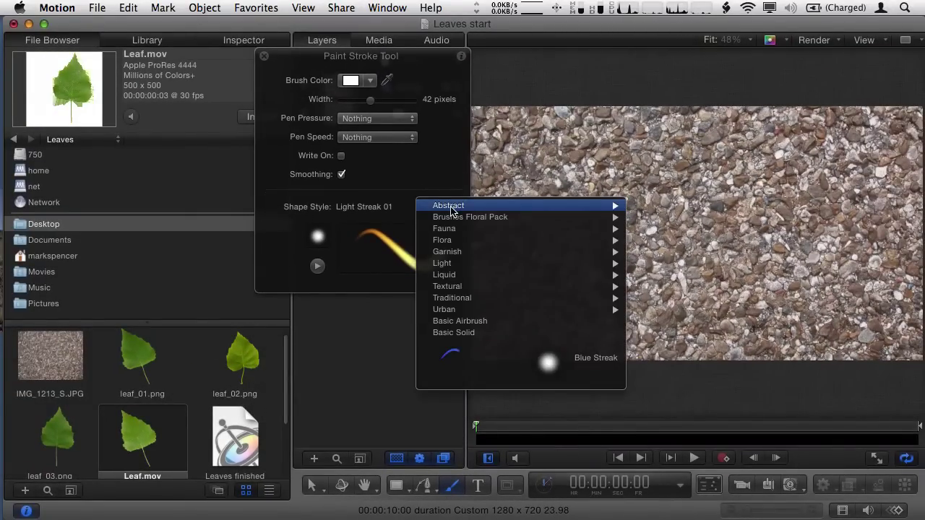
mouse_move(499, 211)
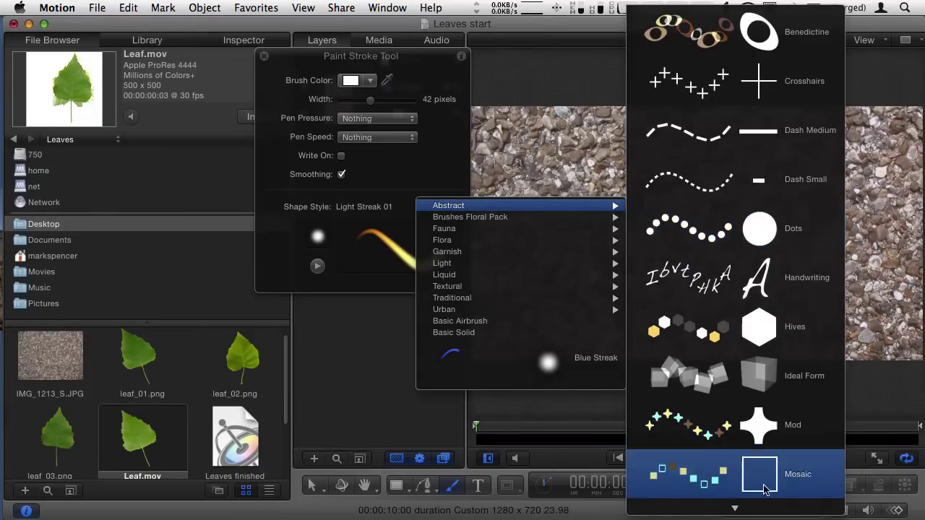
mouse_move(772, 515)
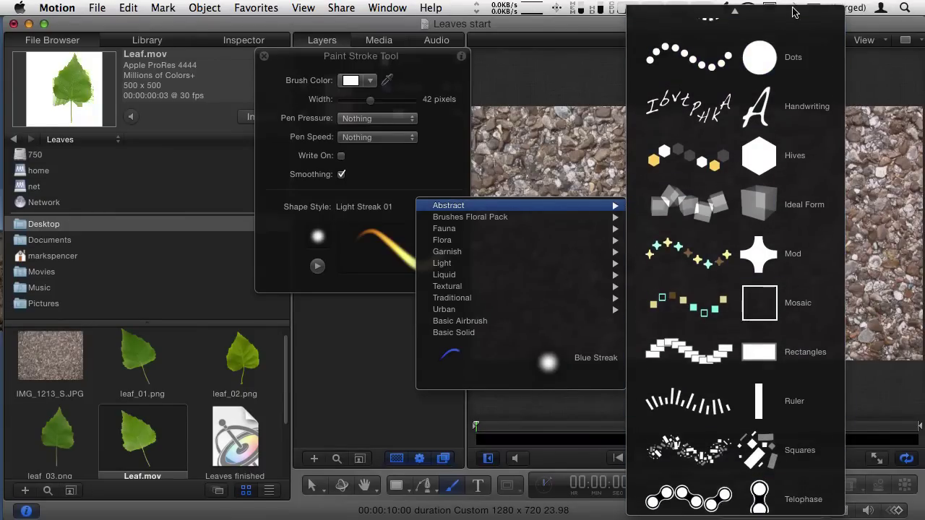
scroll(809, 181, up, 5)
mouse_move(466, 236)
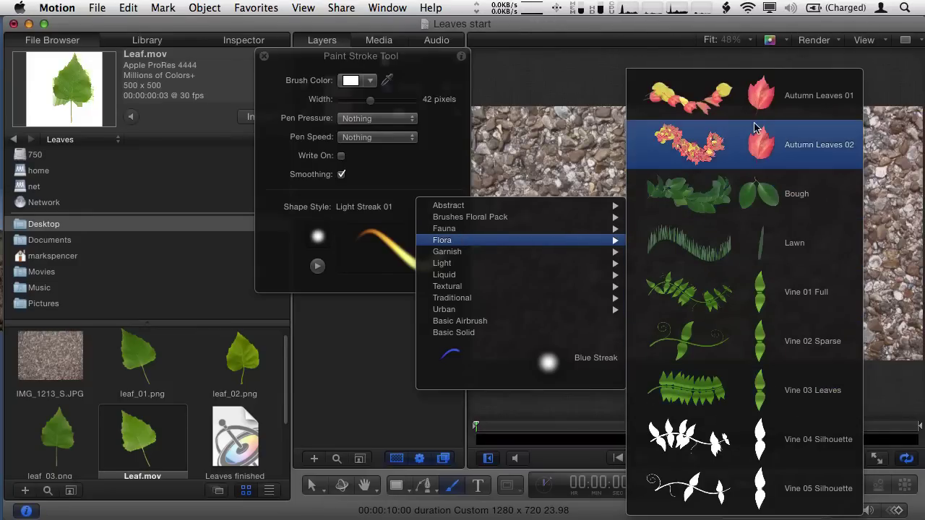
mouse_move(469, 258)
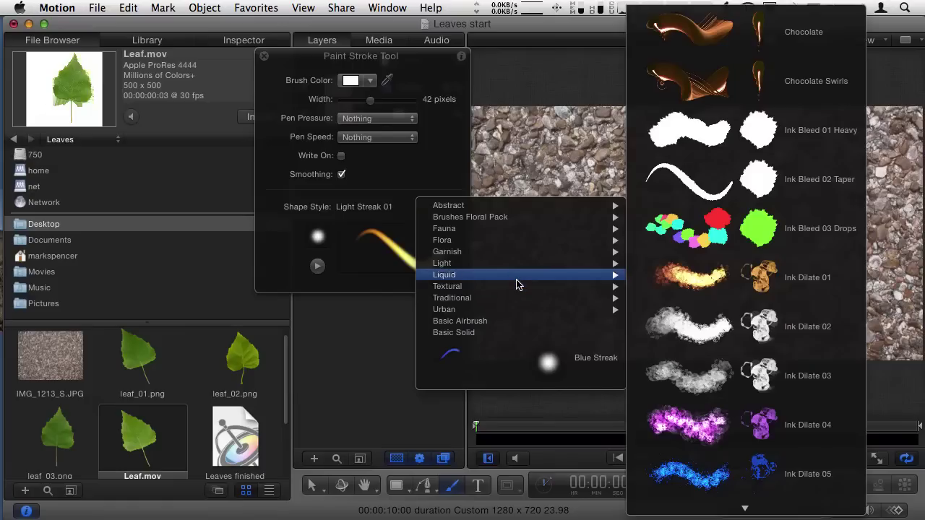
mouse_move(518, 289)
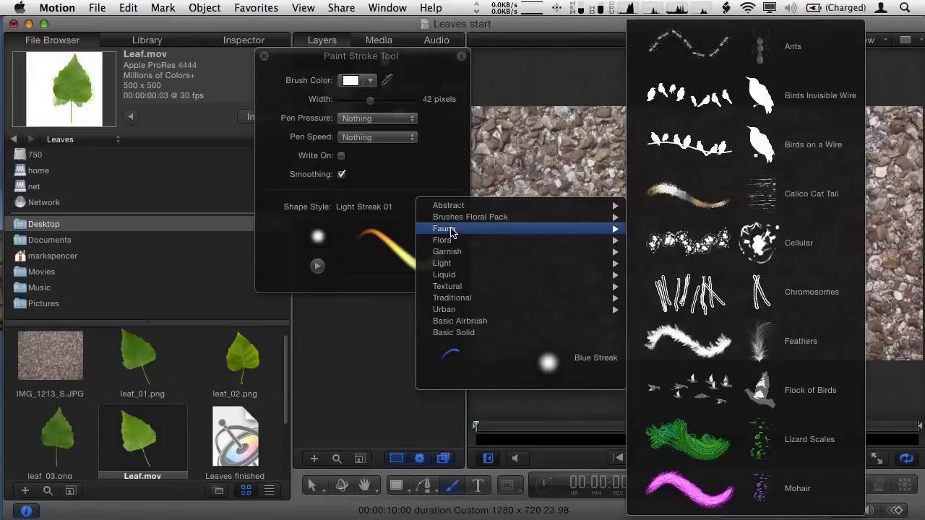
mouse_move(512, 219)
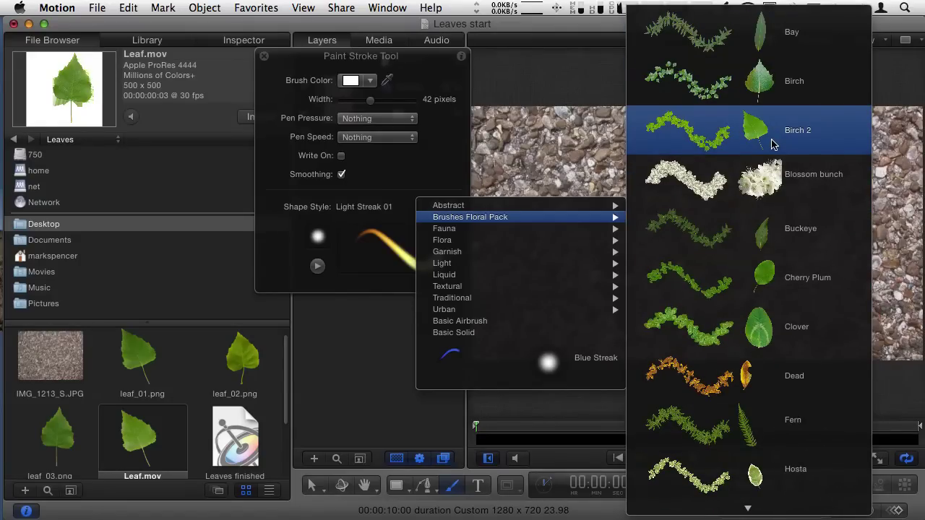
click(766, 187)
Step: Paint a diagonal Blossom bunch stroke, widen it to 100, and hide the pebble background
mouse_move(549, 168)
mouse_down()
mouse_move(613, 162)
mouse_move(735, 284)
mouse_move(821, 320)
mouse_up()
key(s)
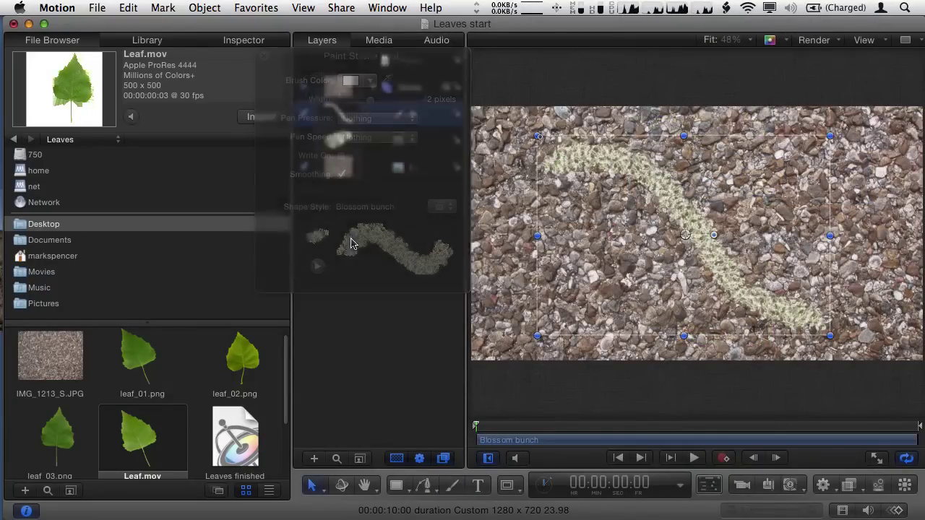
drag(369, 211, 414, 213)
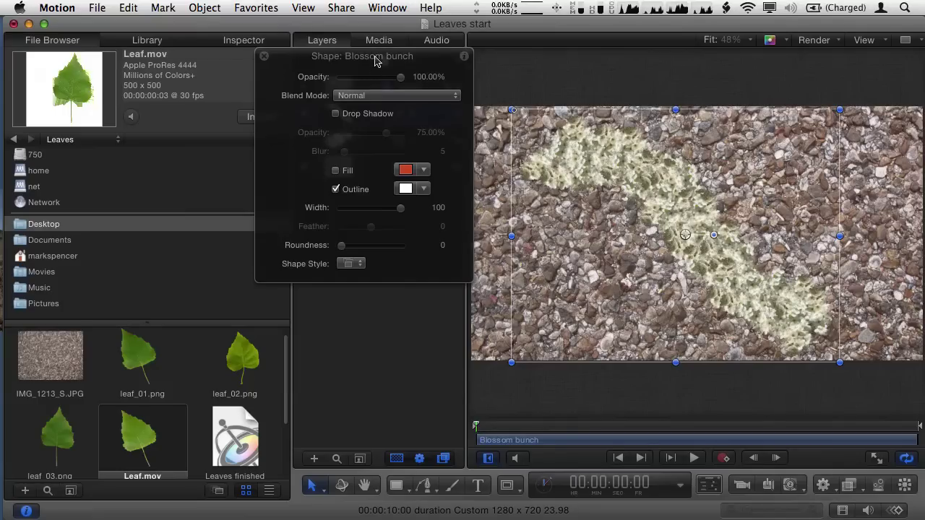
drag(374, 60, 335, 201)
click(304, 167)
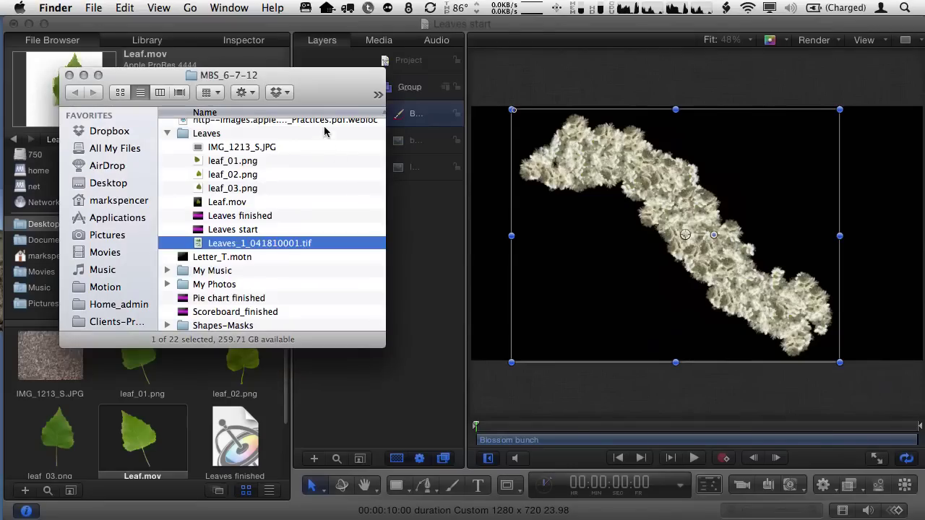
drag(335, 85, 404, 89)
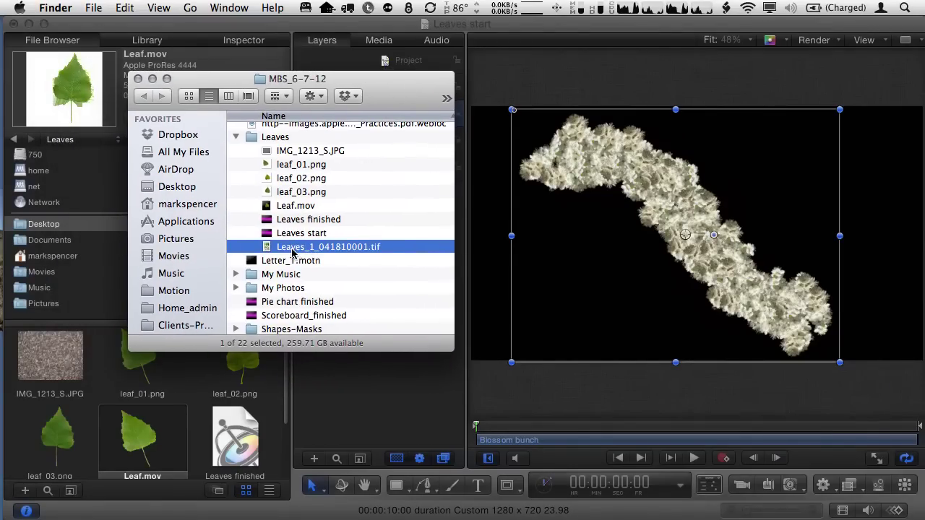
key(space)
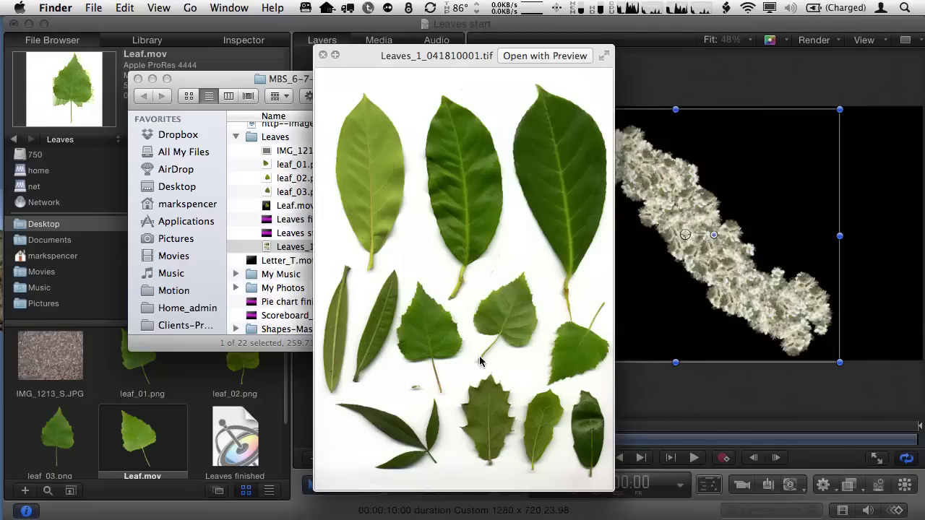
key(space)
scroll(304, 175, up, 1)
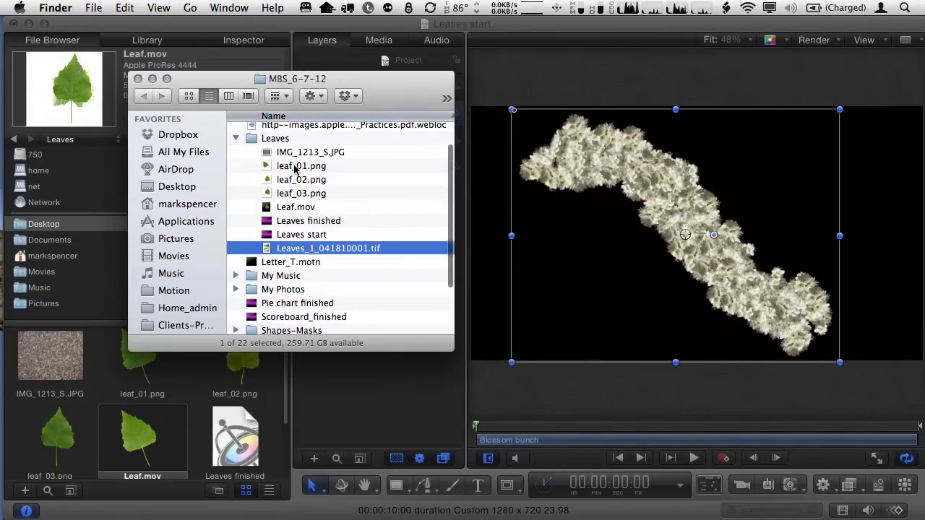
click(295, 169)
shift+click(297, 194)
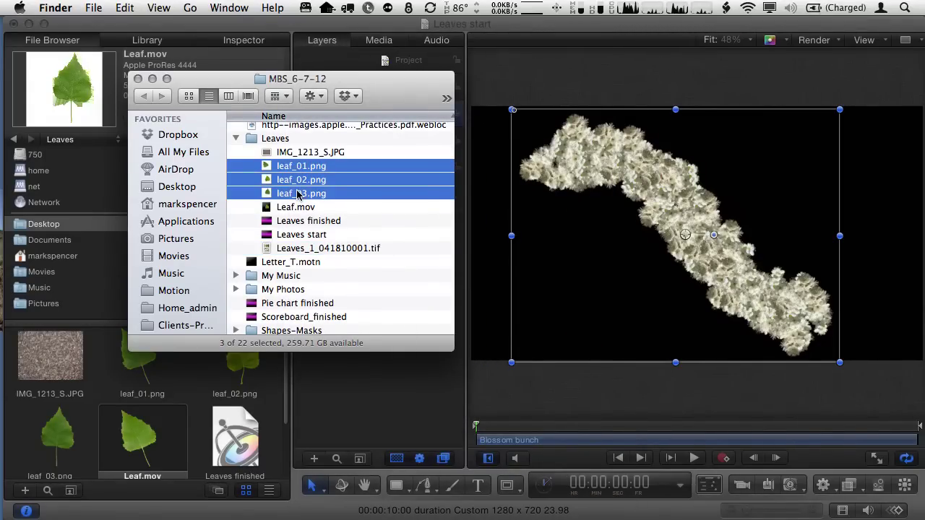
key(space)
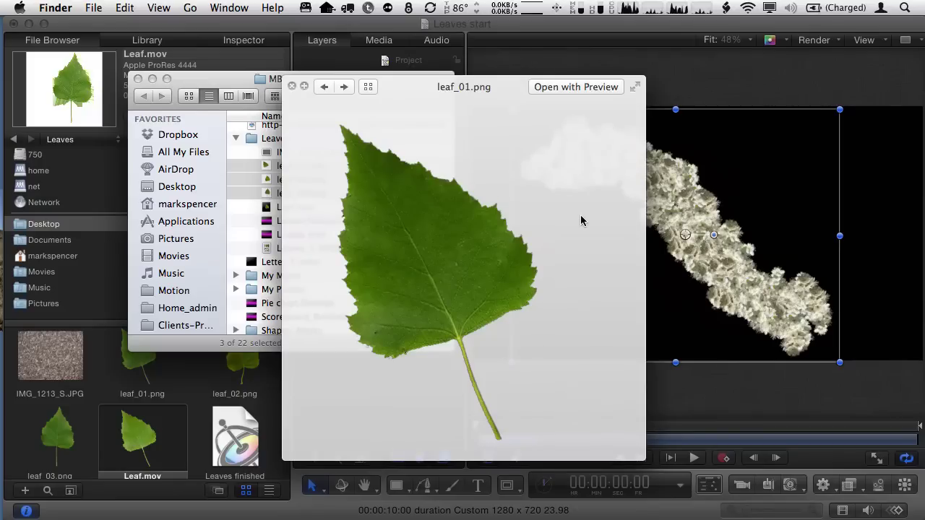
key(Right)
key(Left)
key(Right)
key(Right)
key(Left)
key(Left)
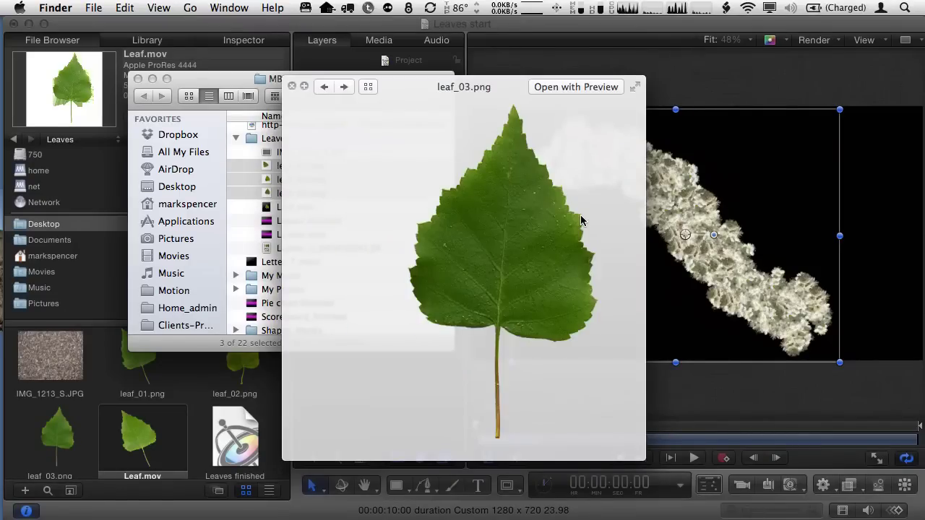
key(Right)
key(Right)
key(Left)
key(Left)
key(Right)
key(Right)
key(Right)
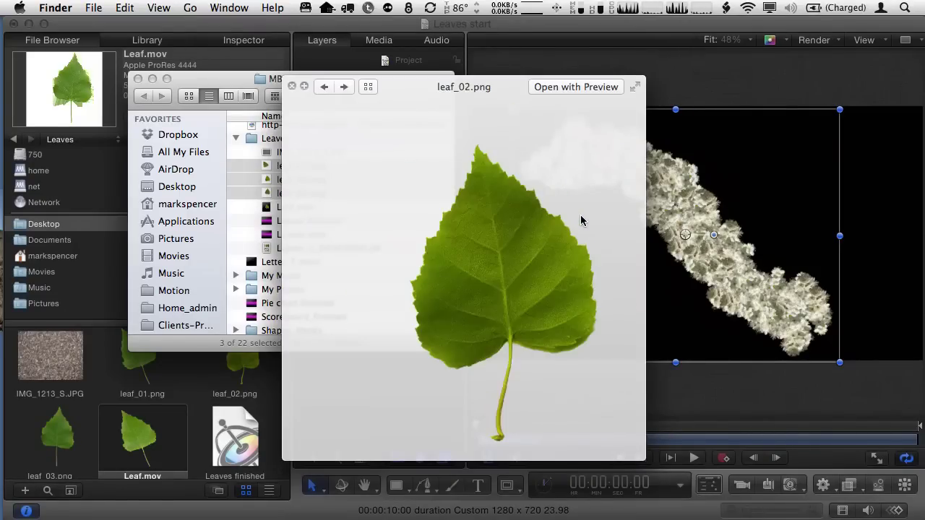
key(Left)
key(Left)
key(Right)
key(Left)
key(Left)
key(Right)
key(Right)
key(Left)
key(Left)
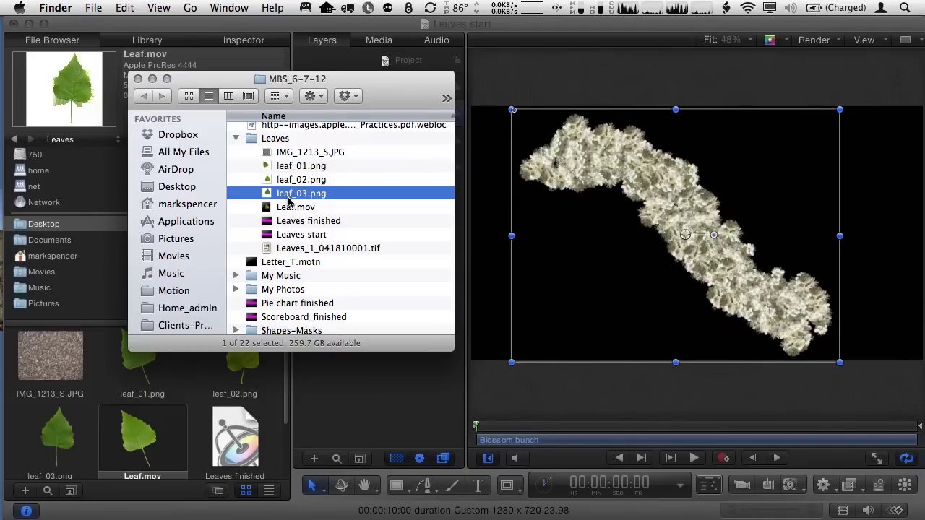
key(super+Tab)
key(super+Tab)
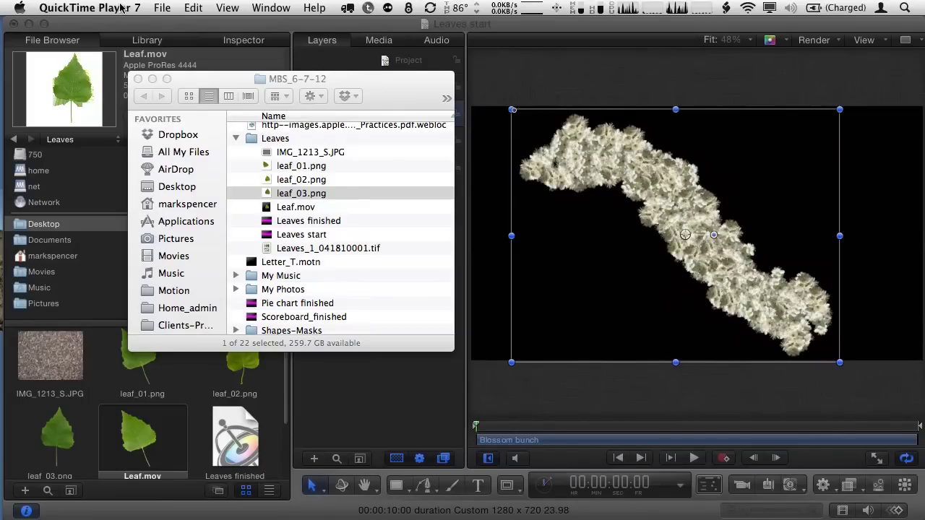
Step: Bring up QuickTime Player 7's File menu
click(161, 8)
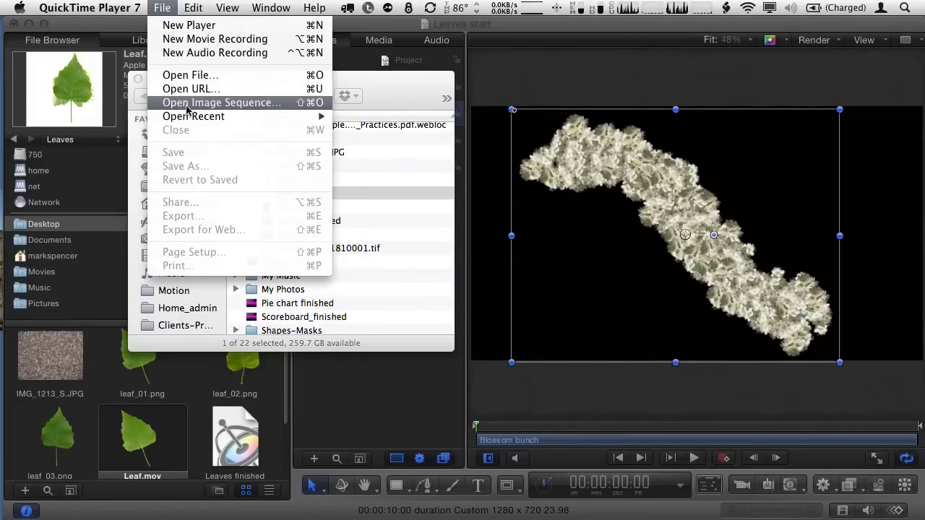
Step: Open the leaf PNGs starting at leaf_01.png as an image sequence at 30 frames per second
click(266, 103)
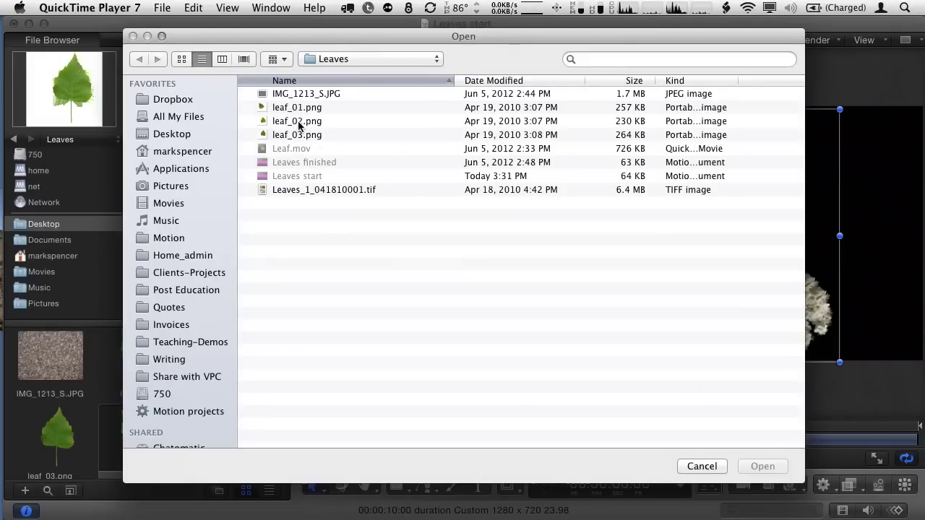
click(302, 110)
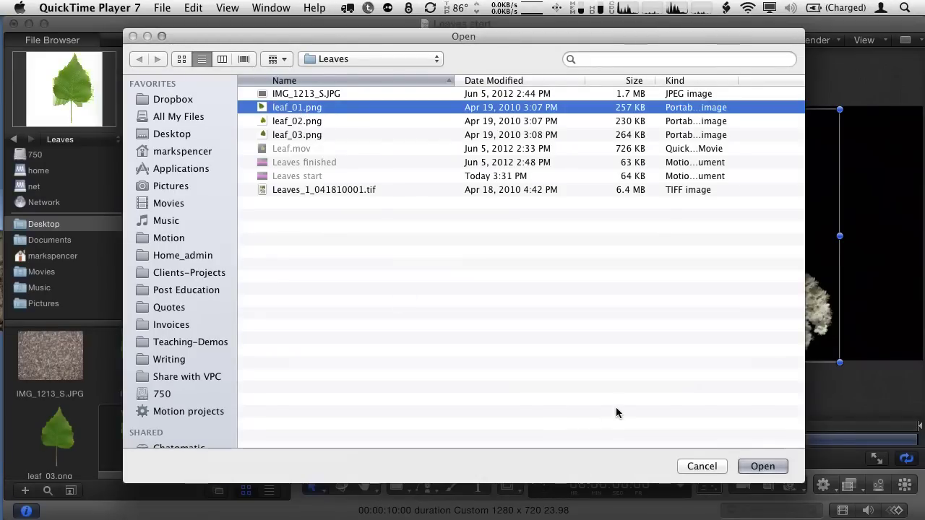
click(763, 467)
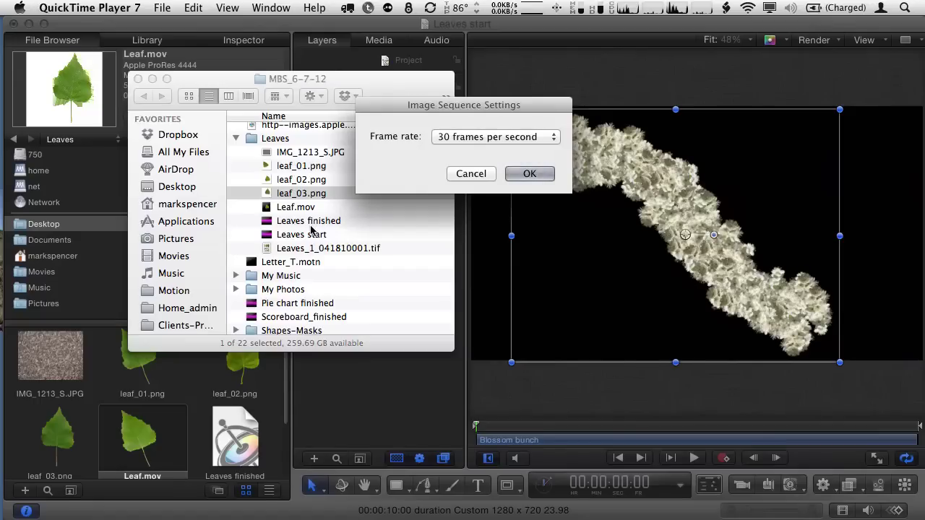
drag(401, 114, 358, 113)
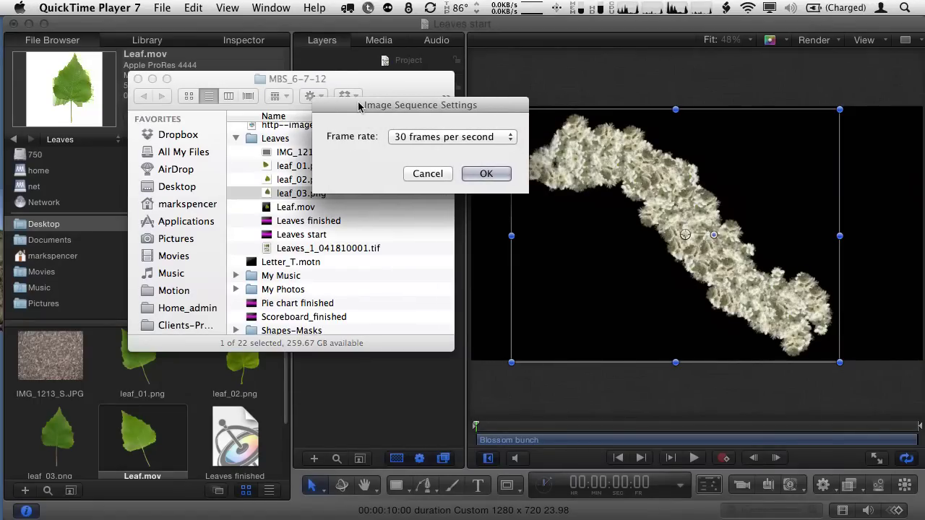
click(427, 138)
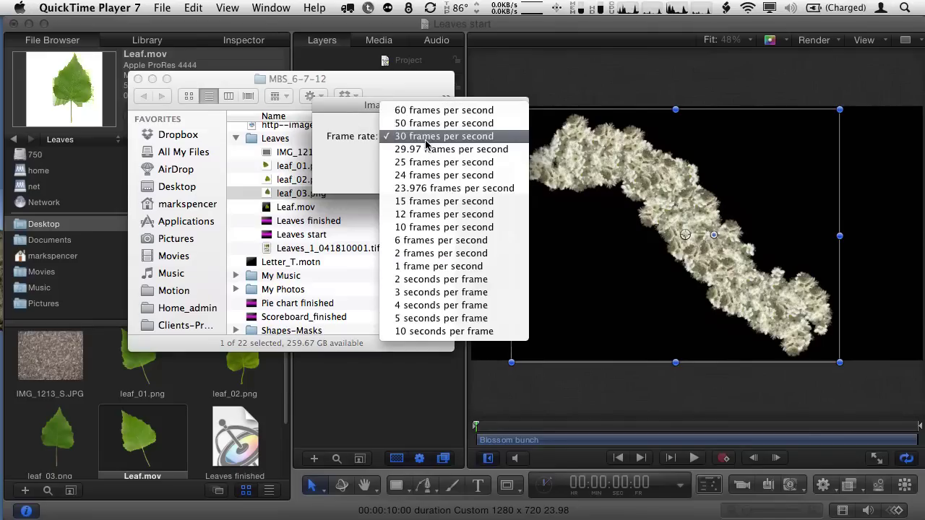
click(344, 139)
click(486, 176)
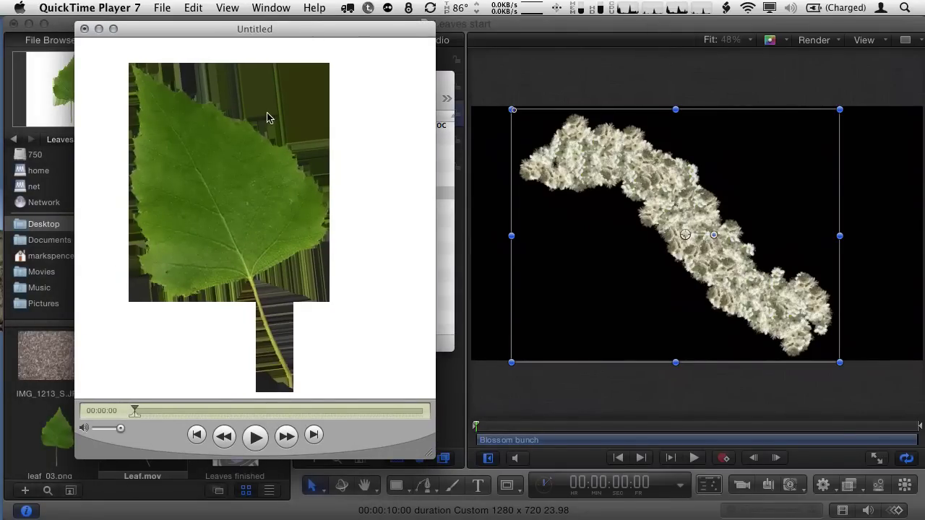
Step: Play the Untitled leaf sequence movie several times to preview its three leaf frames
click(255, 437)
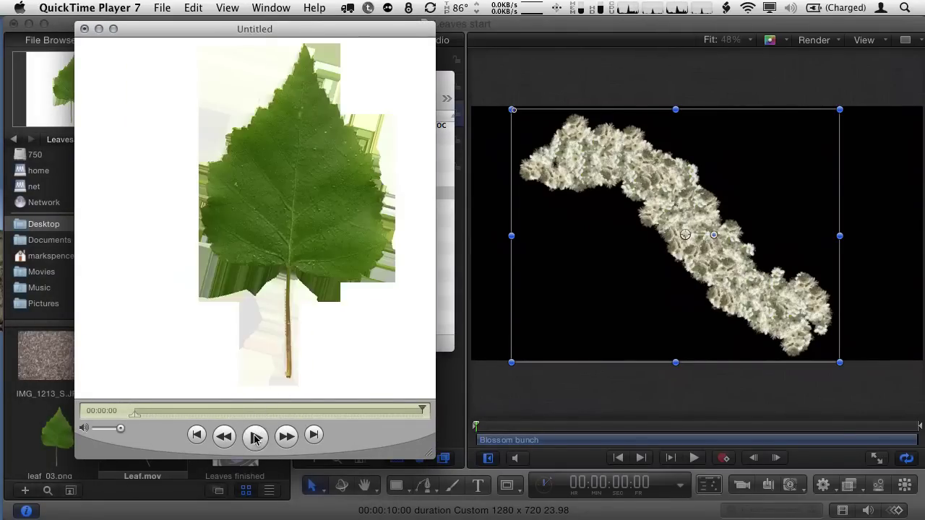
click(255, 436)
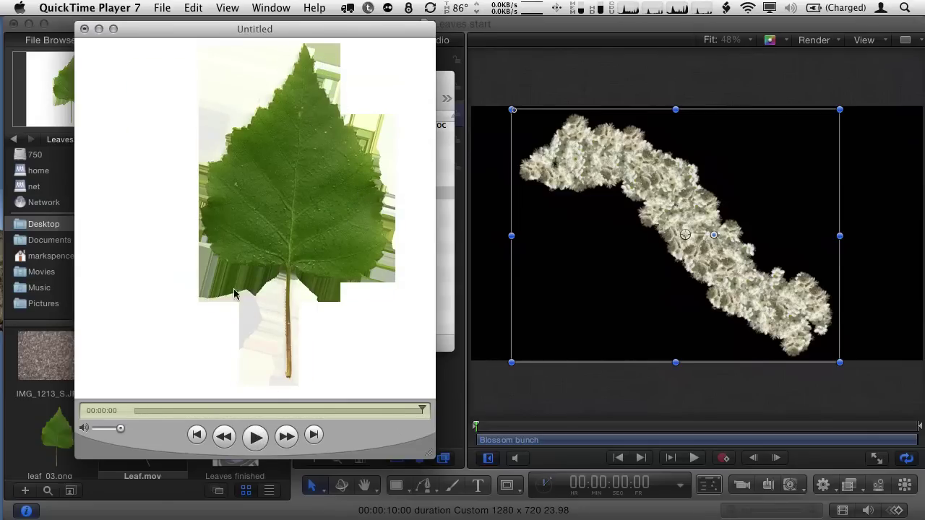
click(255, 436)
click(255, 436)
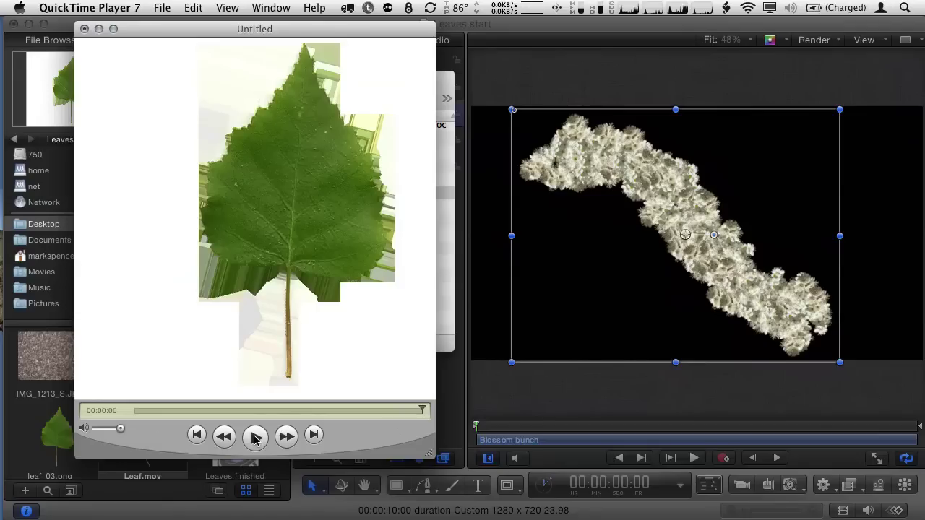
click(255, 437)
click(255, 437)
click(161, 8)
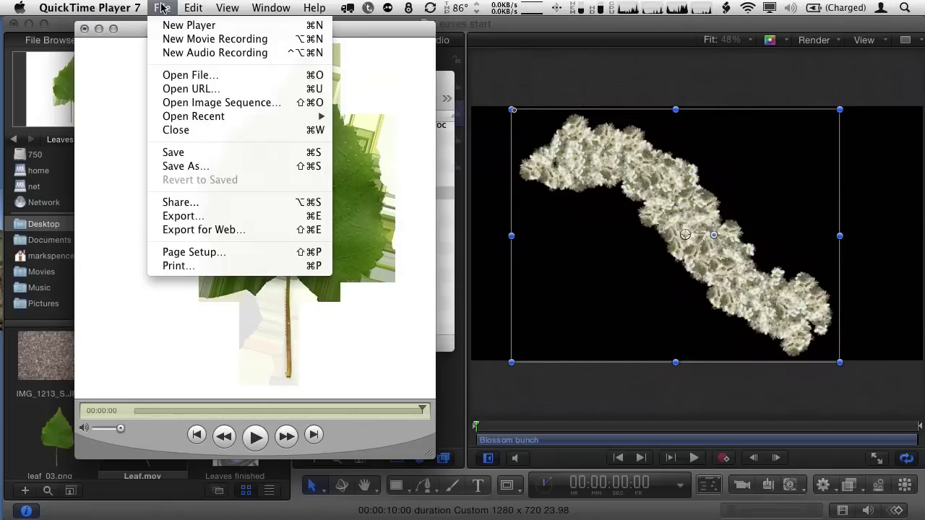
click(201, 216)
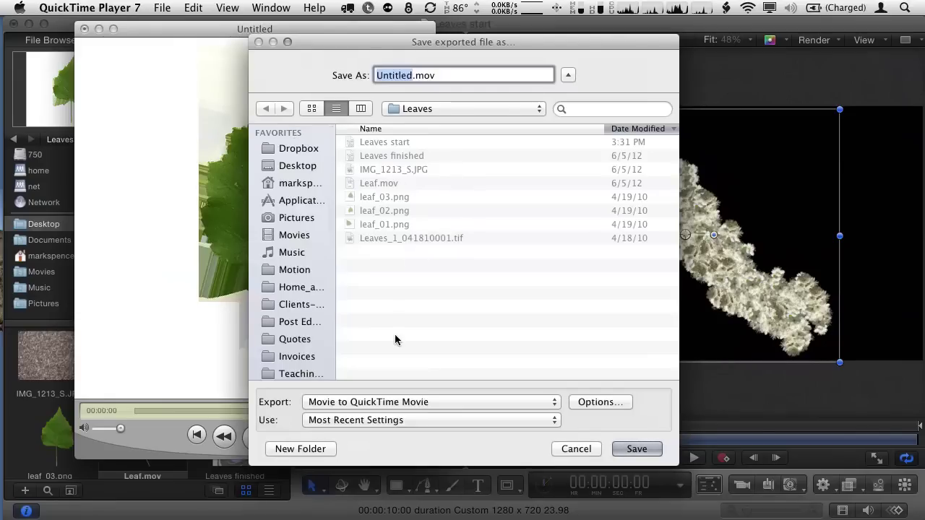
click(600, 402)
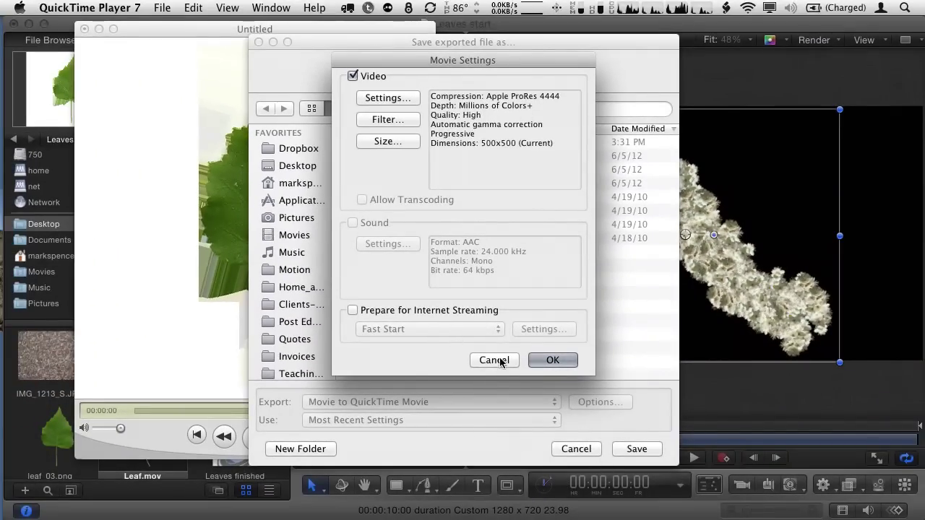
click(494, 360)
click(582, 449)
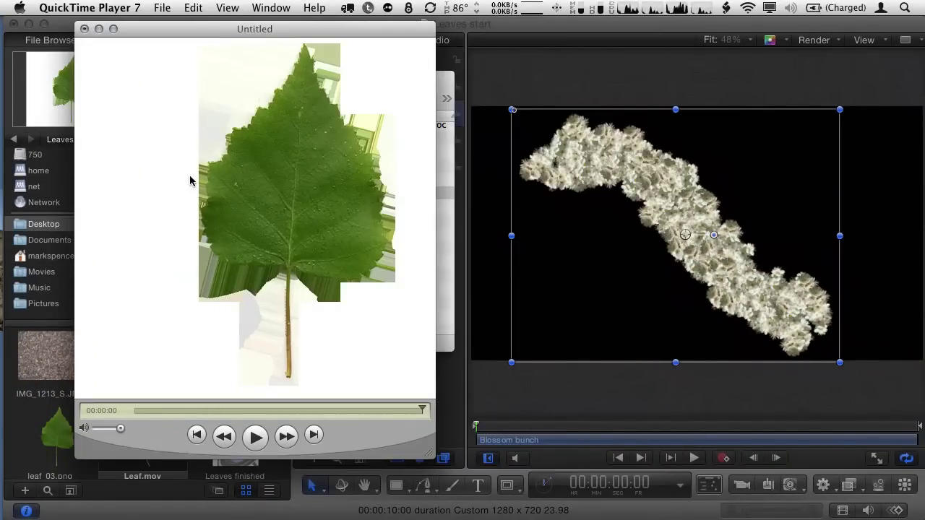
Step: Switch back to Motion and delete the Blossom bunch shape layer
key(super+Tab)
key(super+Tab)
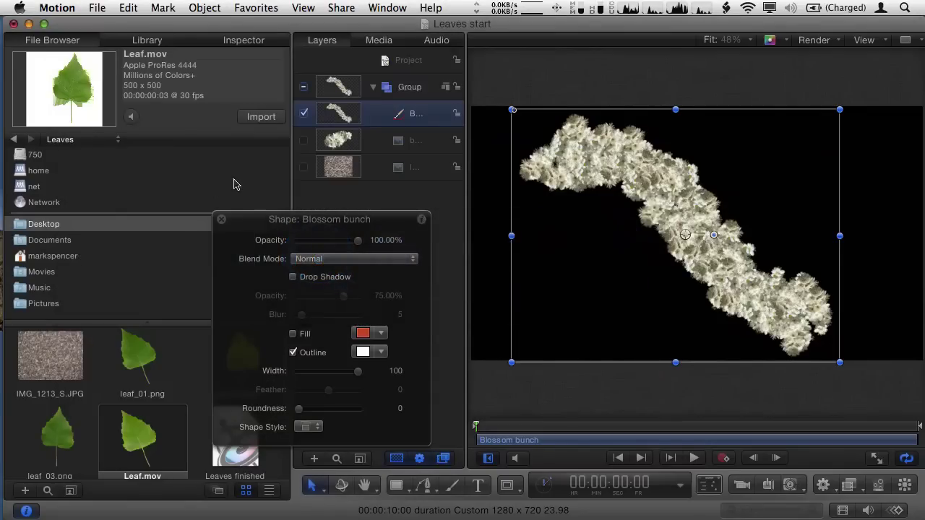
key(Delete)
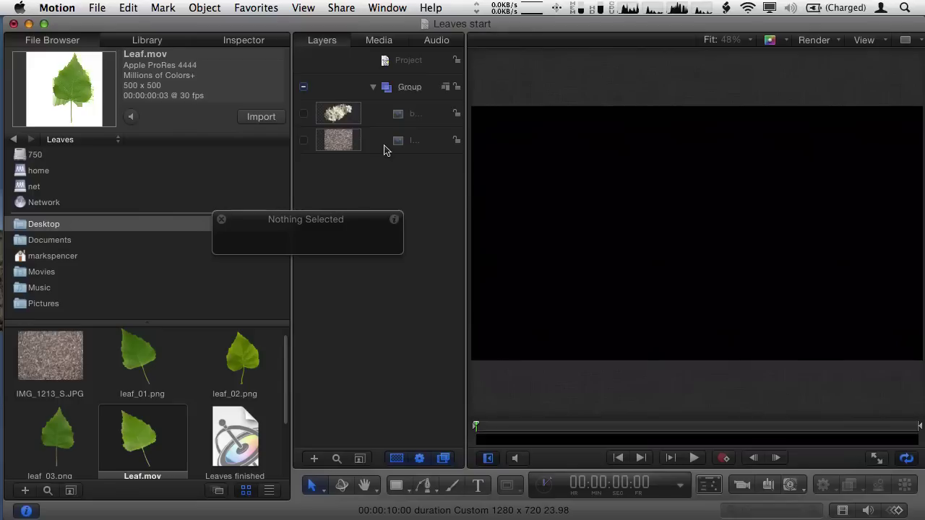
drag(352, 230, 518, 269)
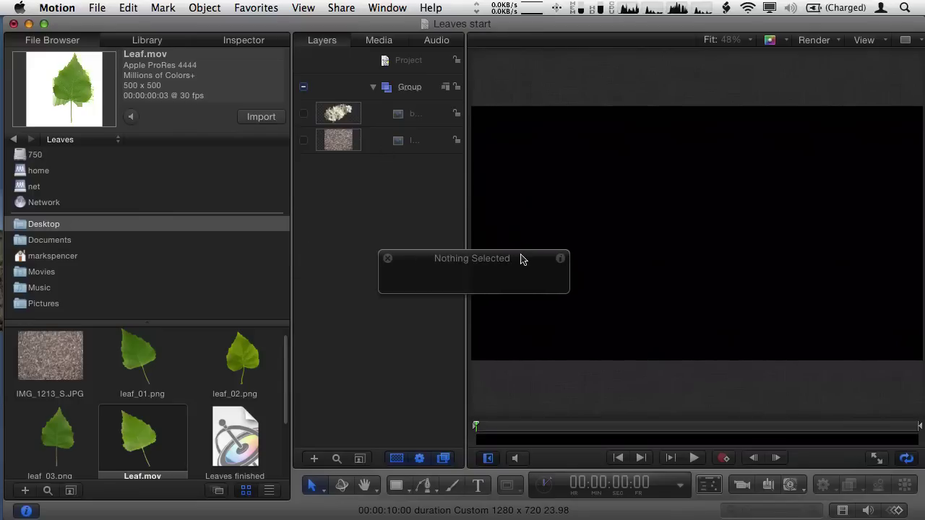
Step: Preview Leaf.mov from the File Browser, then import it into the project
double_click(146, 443)
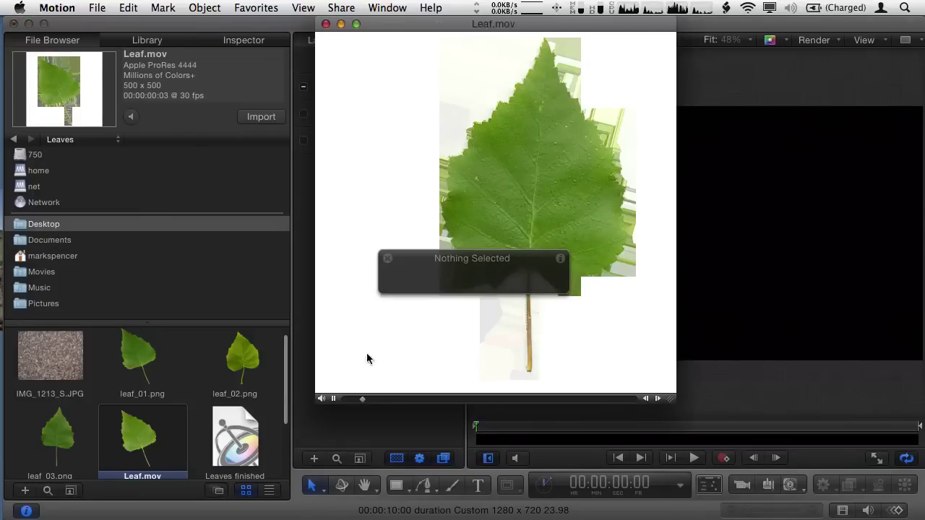
click(334, 399)
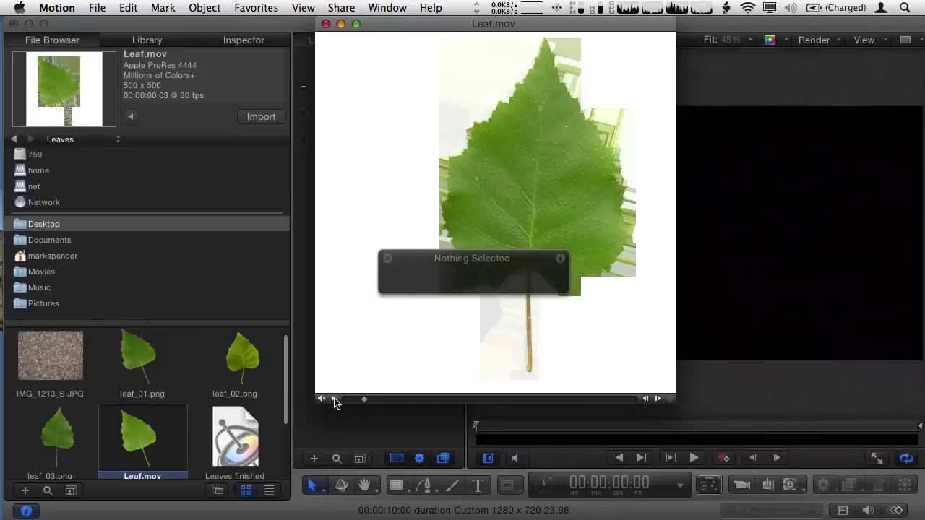
click(325, 25)
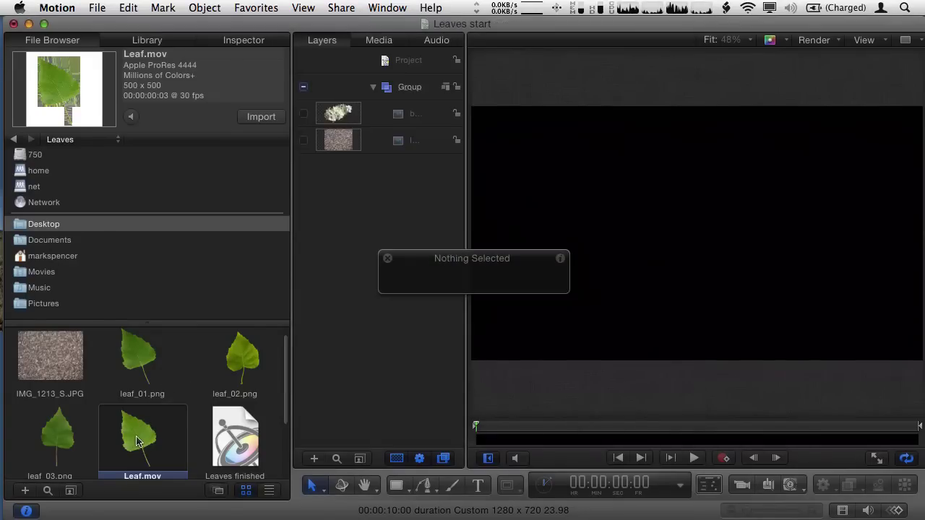
mouse_move(75, 86)
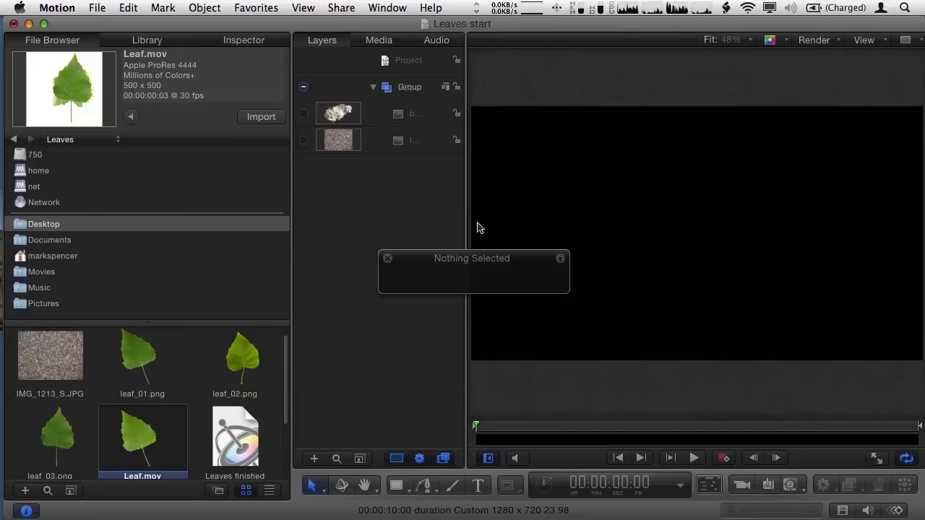
click(260, 117)
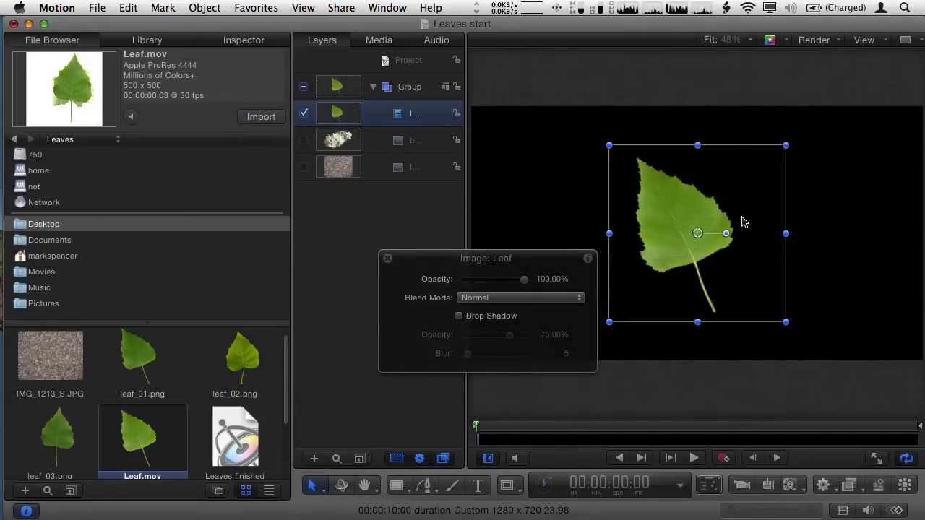
Step: Check the imported leaf over a transparency checkerboard and in playback, then restore the black background
key(Down)
key(shift+t)
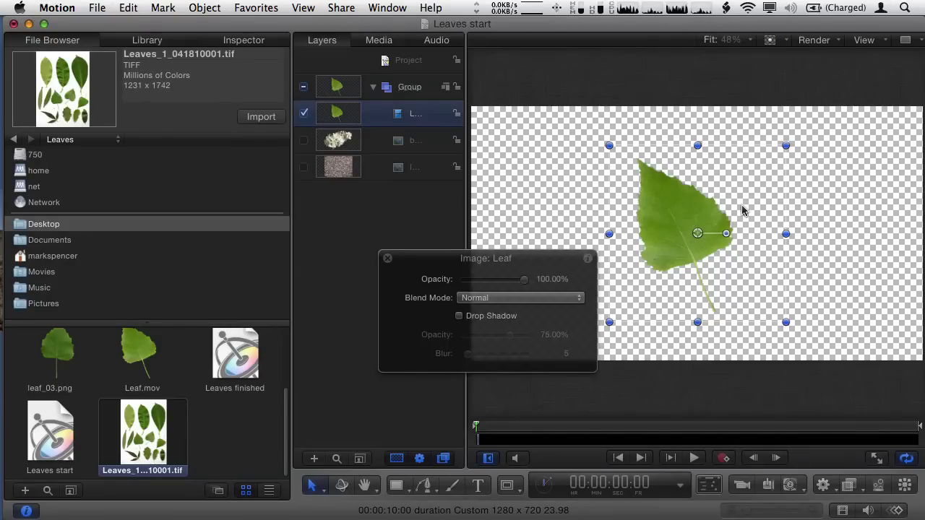
key(space)
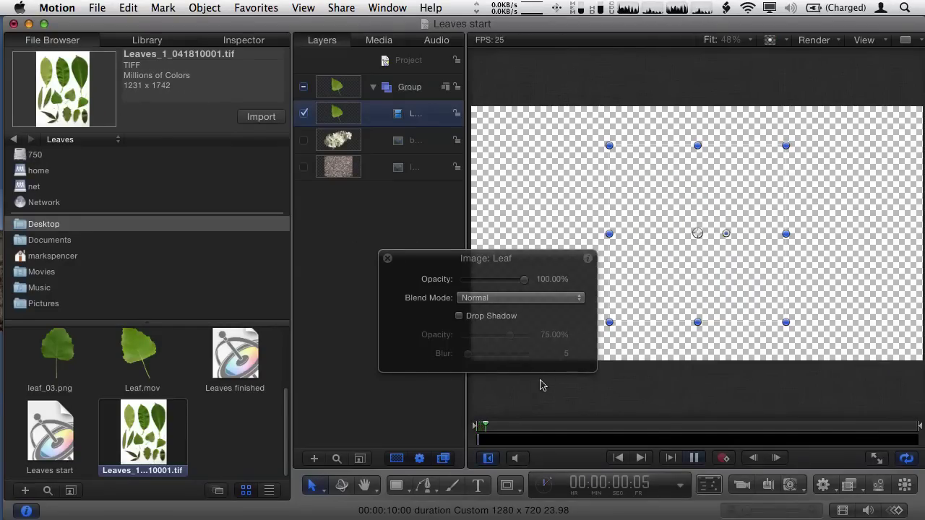
drag(488, 429, 455, 429)
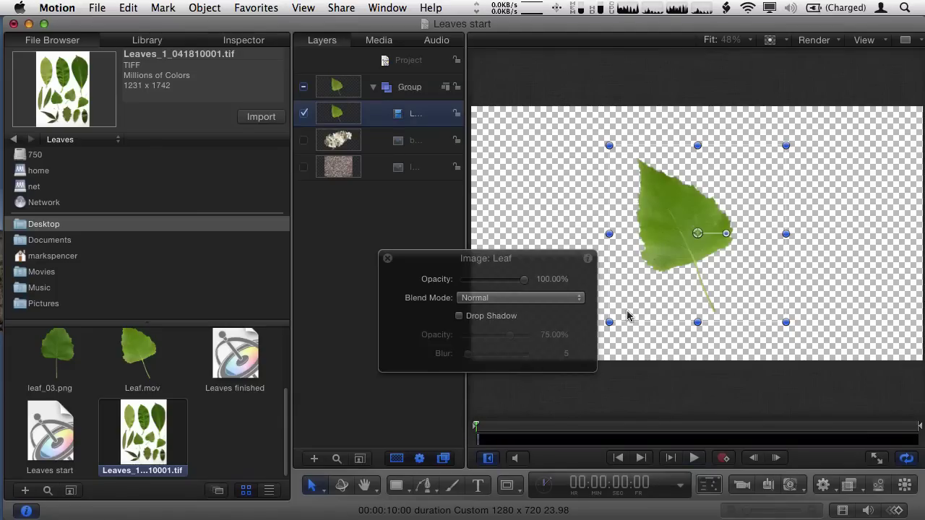
key(shift+t)
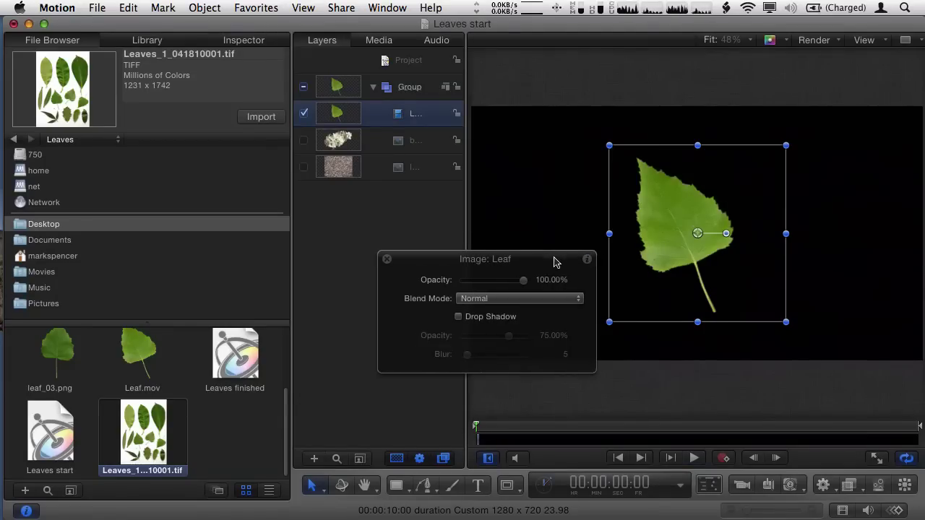
drag(559, 259, 287, 269)
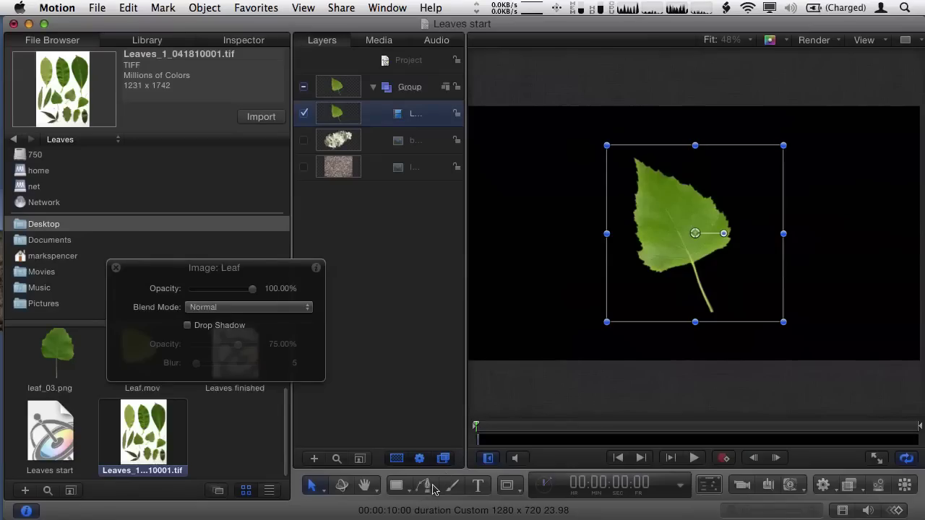
click(424, 487)
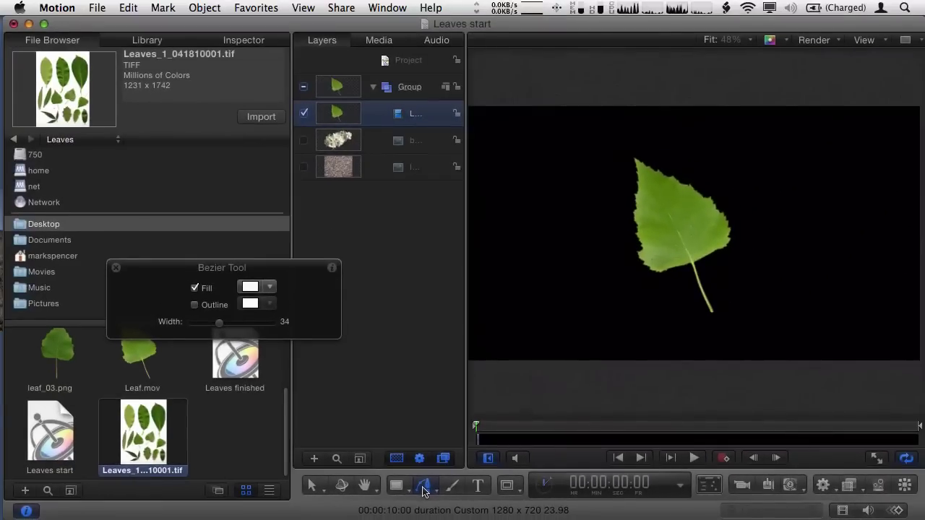
Step: Sketch a four-point Bezier path around the leaf, then cancel it
drag(502, 79, 568, 166)
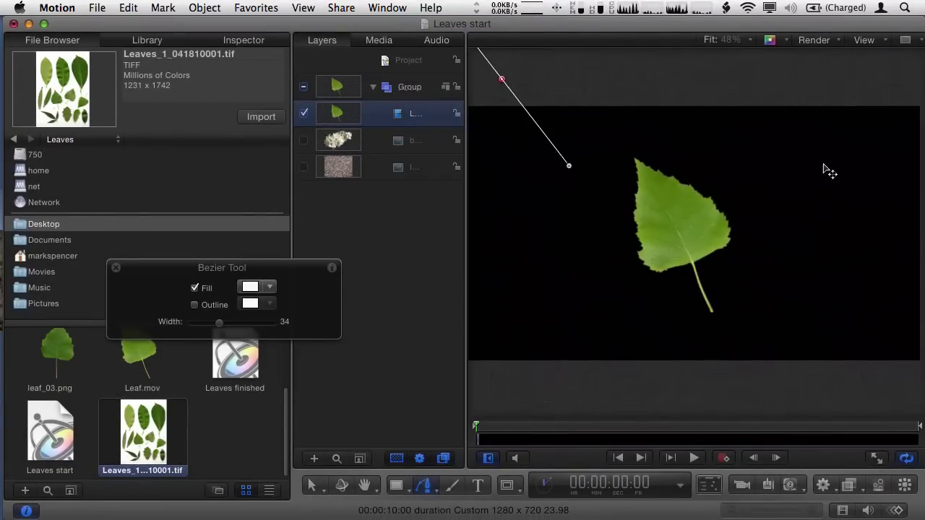
drag(820, 163, 782, 238)
drag(574, 252, 702, 306)
drag(833, 271, 869, 323)
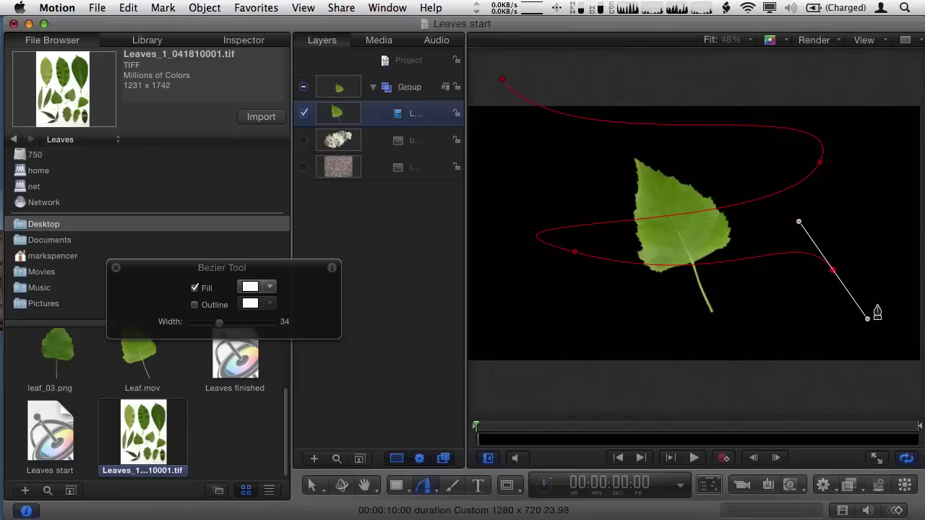
key(Escape)
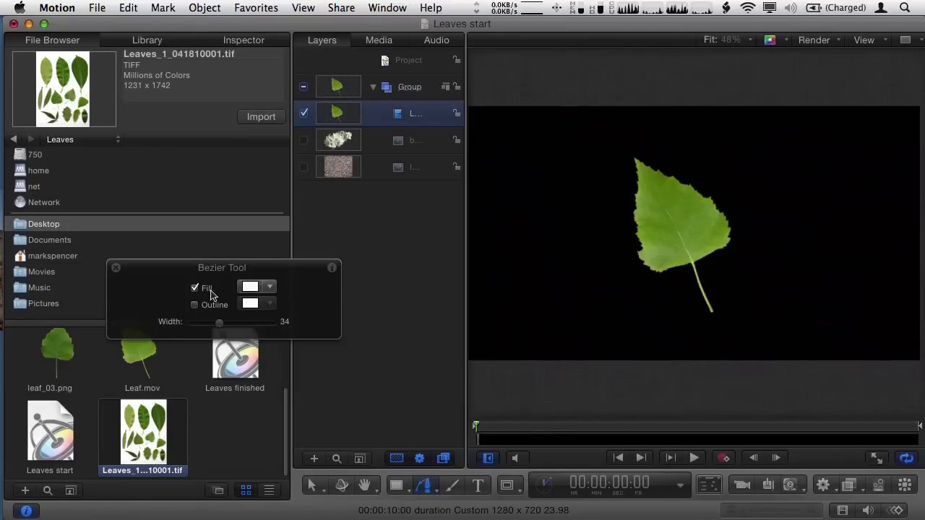
Step: Turn off both fill and outline for new Bezier shapes and deselect the leaf layer
click(194, 305)
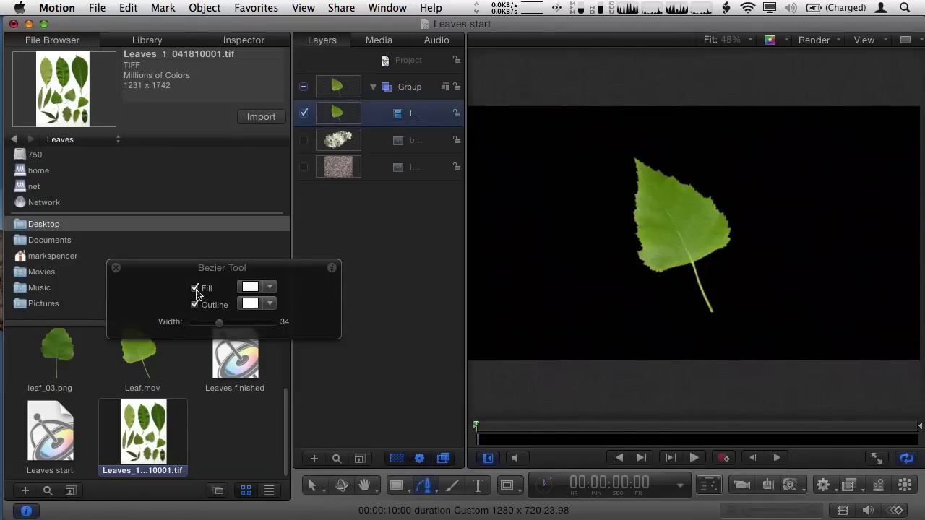
click(194, 288)
click(195, 305)
drag(312, 272, 407, 255)
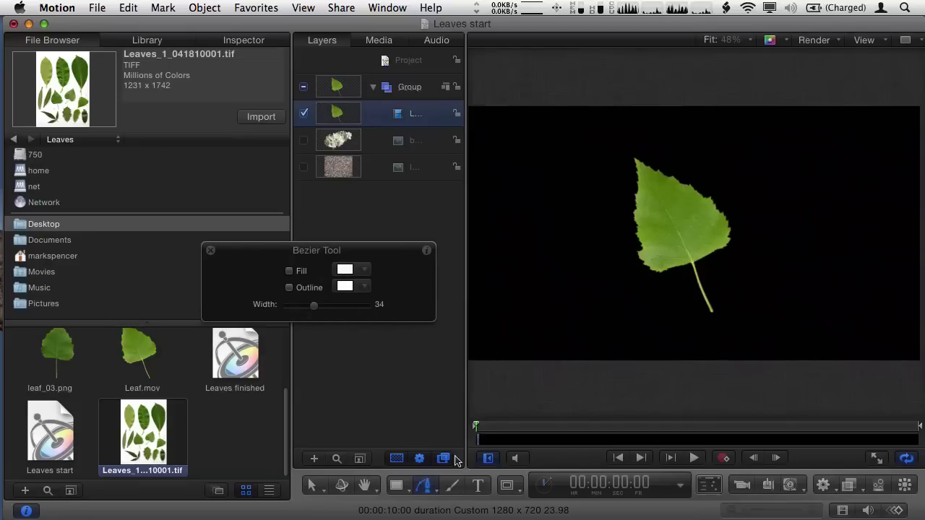
click(419, 371)
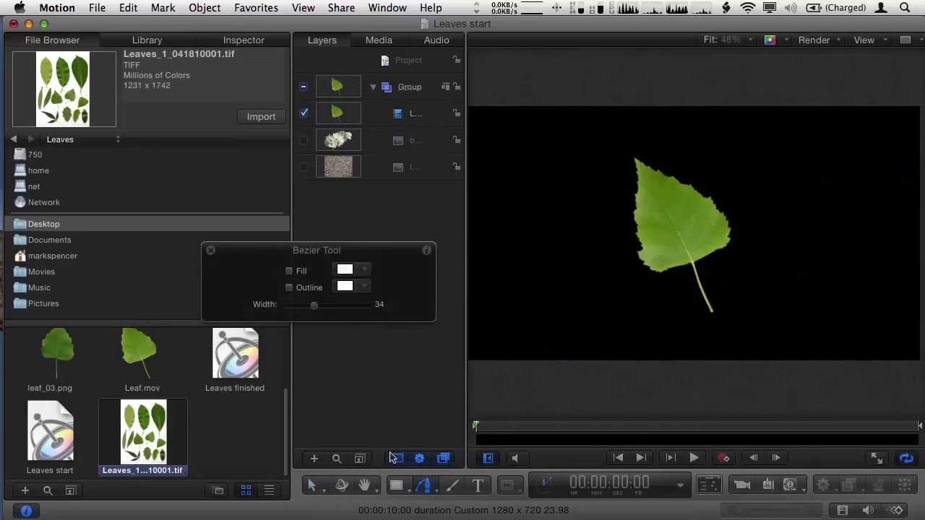
Step: Draw a circle centred on the leaf with the Circle tool
click(402, 490)
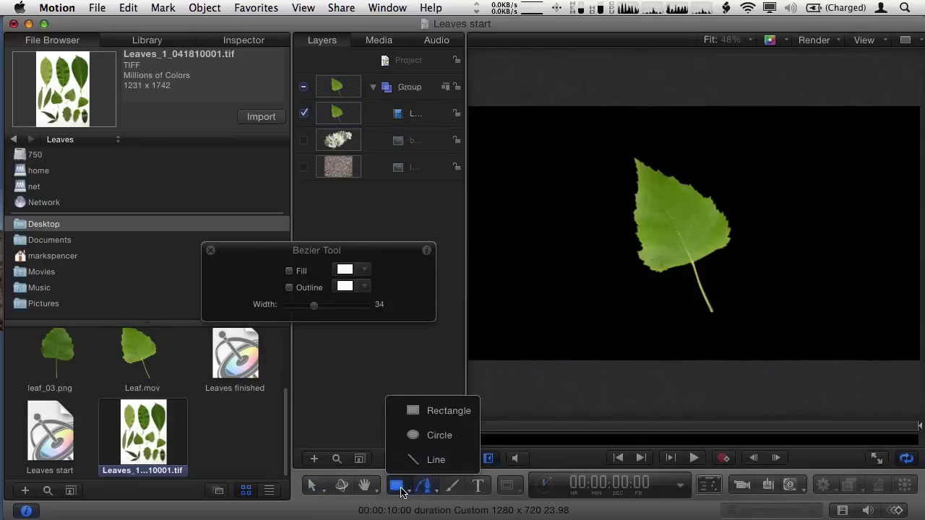
click(416, 435)
mouse_move(694, 236)
mouse_down()
mouse_move(544, 141)
mouse_move(607, 163)
mouse_move(609, 153)
mouse_up()
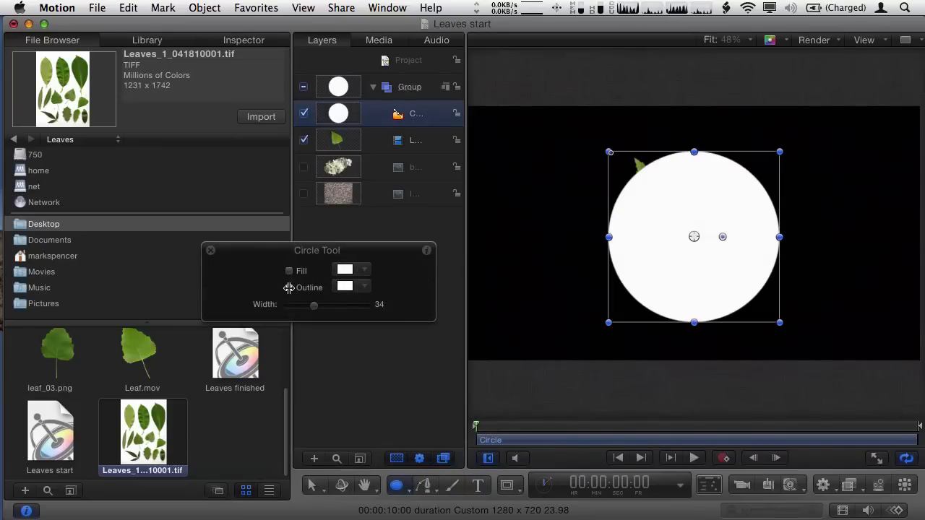
key(s)
Step: Give the circle an outline of width 47 and no fill
click(281, 384)
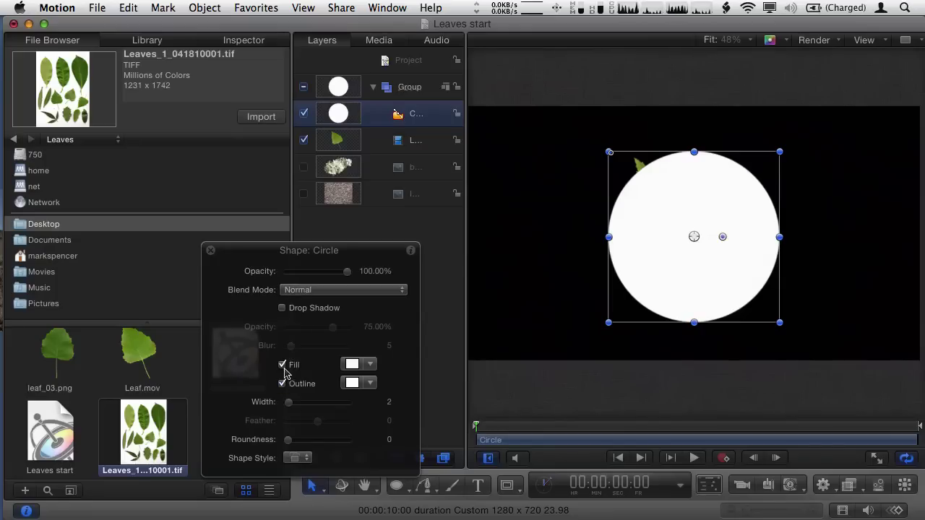
click(283, 365)
drag(289, 403, 316, 402)
drag(398, 246, 649, 67)
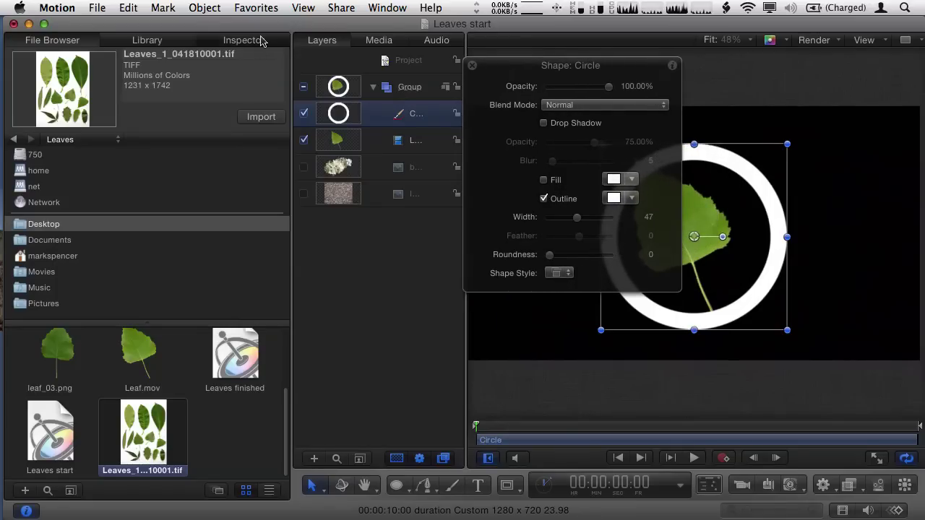
click(243, 40)
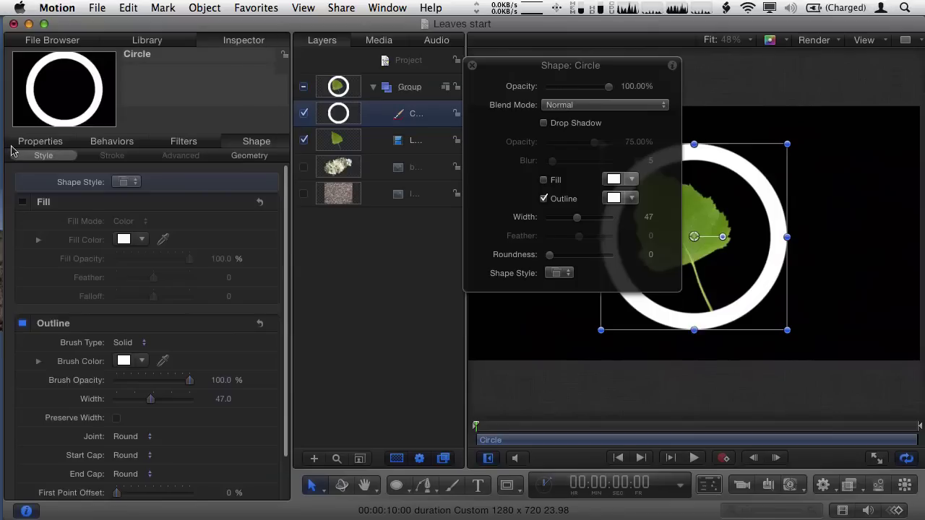
Step: Set the circle outline's Brush Type to Image
scroll(41, 320, down, 2)
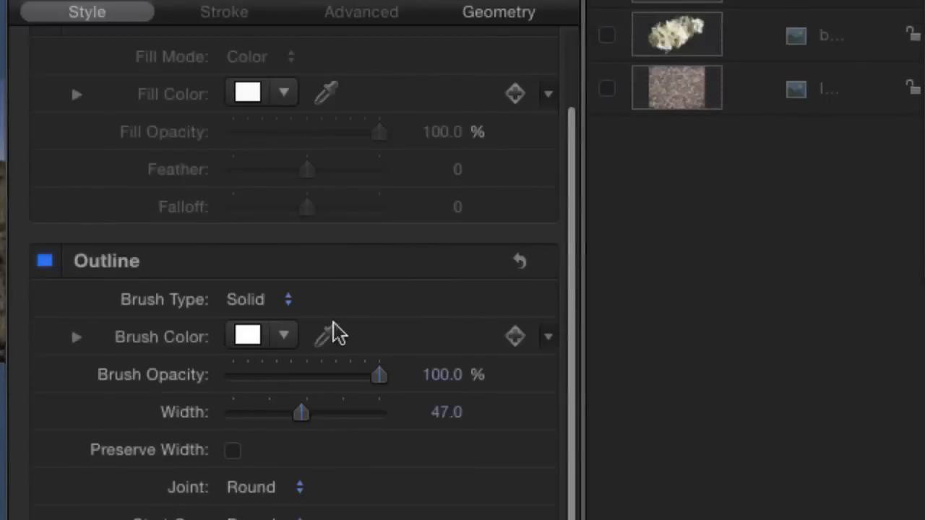
click(268, 298)
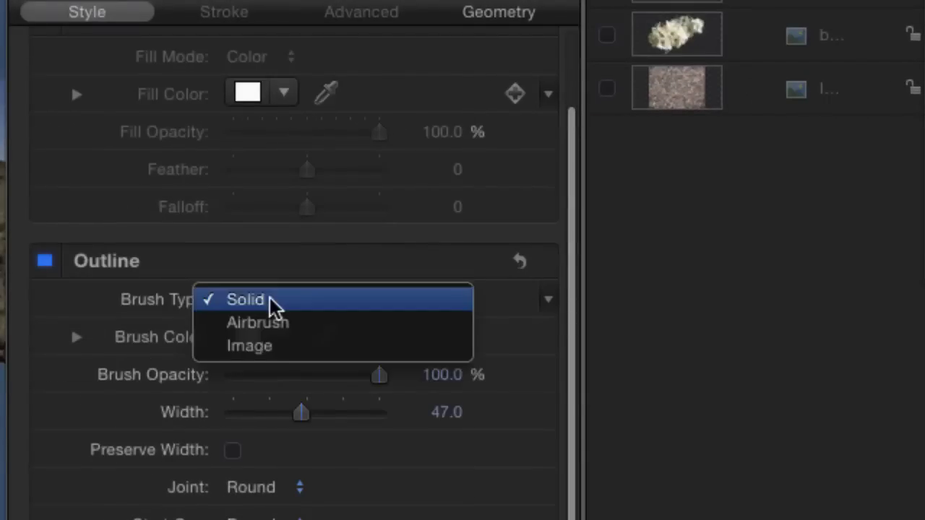
click(282, 349)
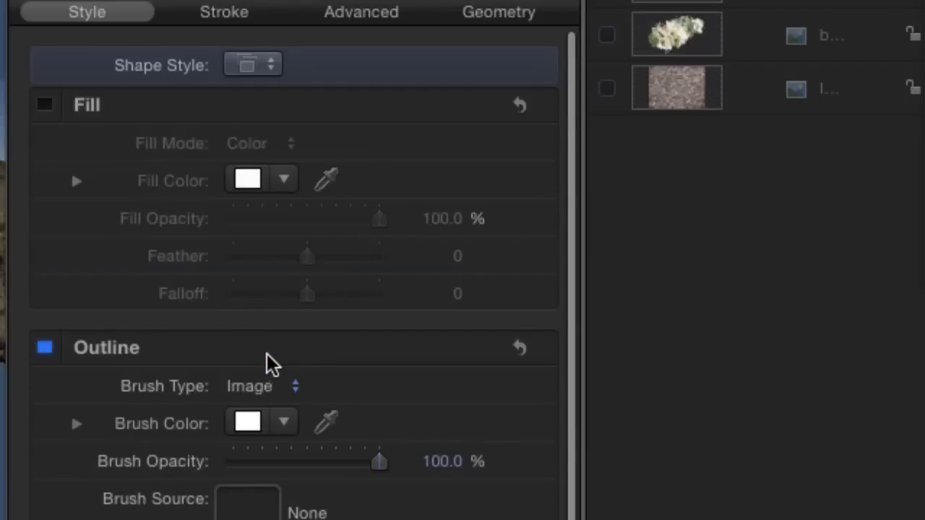
Step: Use the Leaf layer as the outline's brush source and hide the original Leaf layer
scroll(278, 387, down, 4)
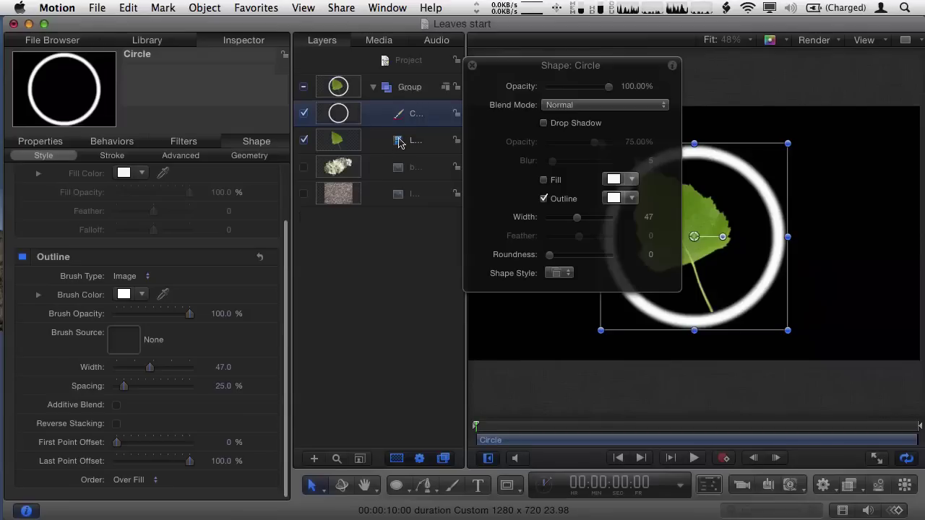
drag(399, 142, 194, 292)
drag(118, 346, 117, 345)
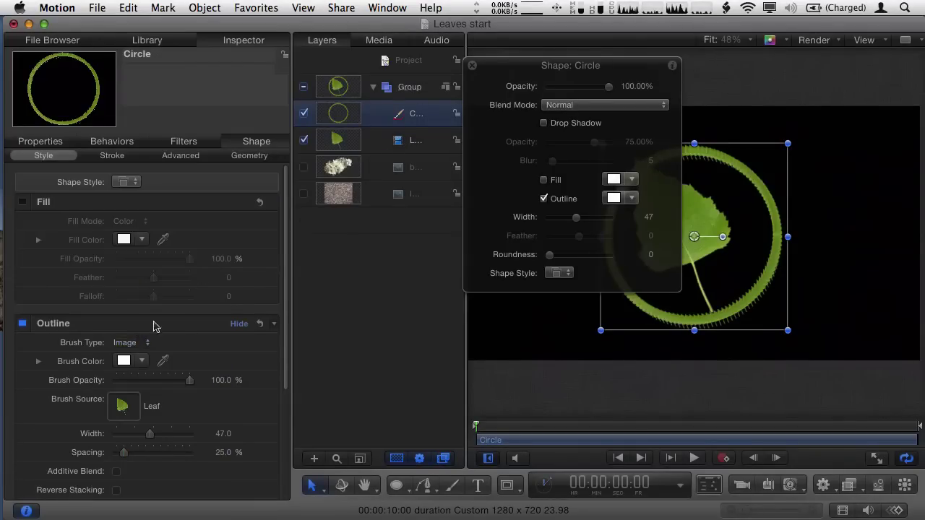
mouse_move(551, 78)
mouse_down()
mouse_move(284, 249)
mouse_move(172, 294)
mouse_up()
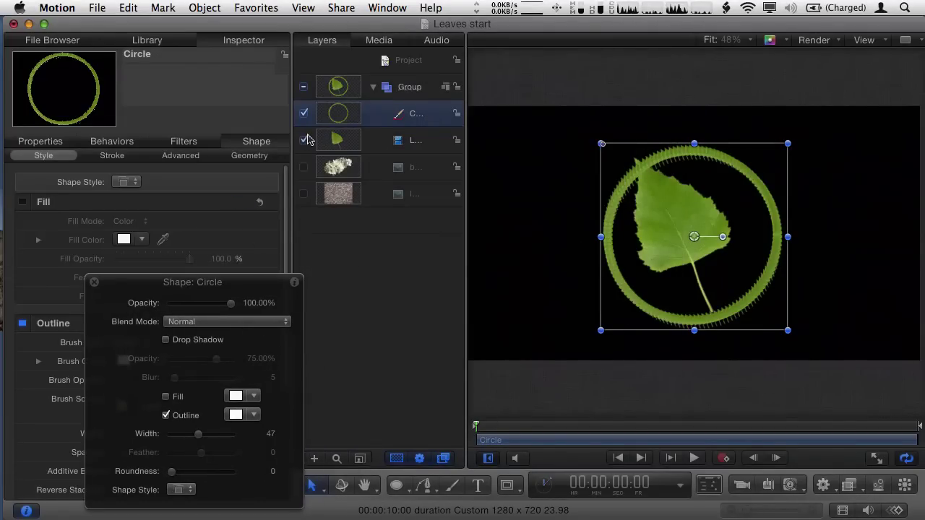
click(303, 141)
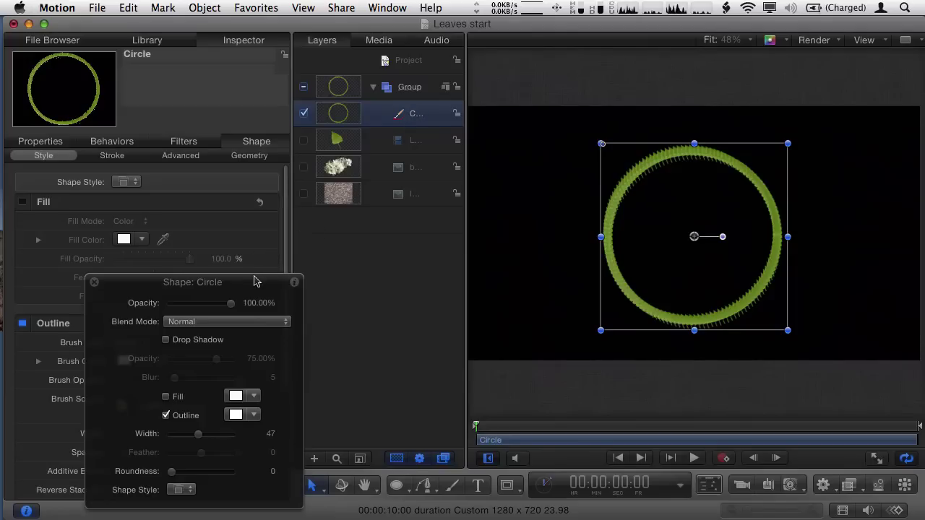
drag(254, 281, 399, 190)
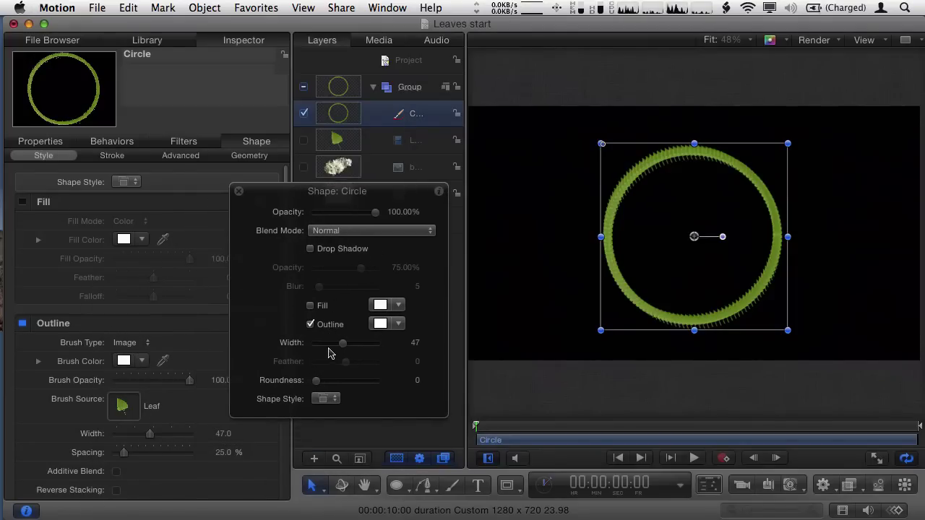
Step: Thicken the leaf ring to width 100 from the HUD, checking the stroke controls
drag(345, 347, 436, 347)
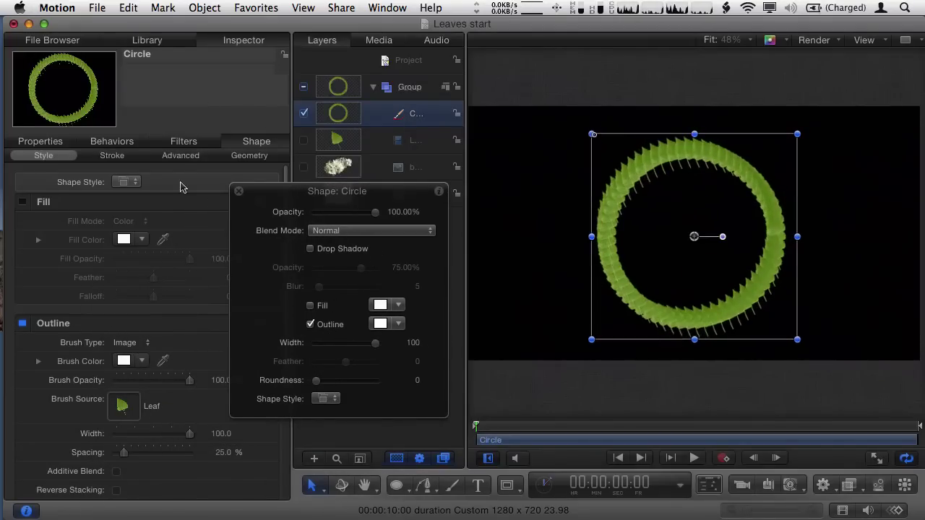
drag(289, 210, 375, 217)
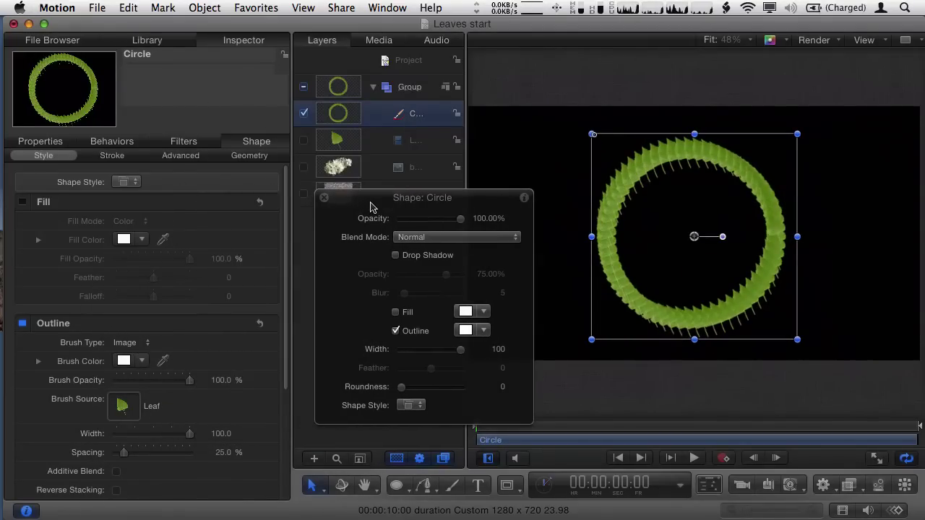
click(112, 155)
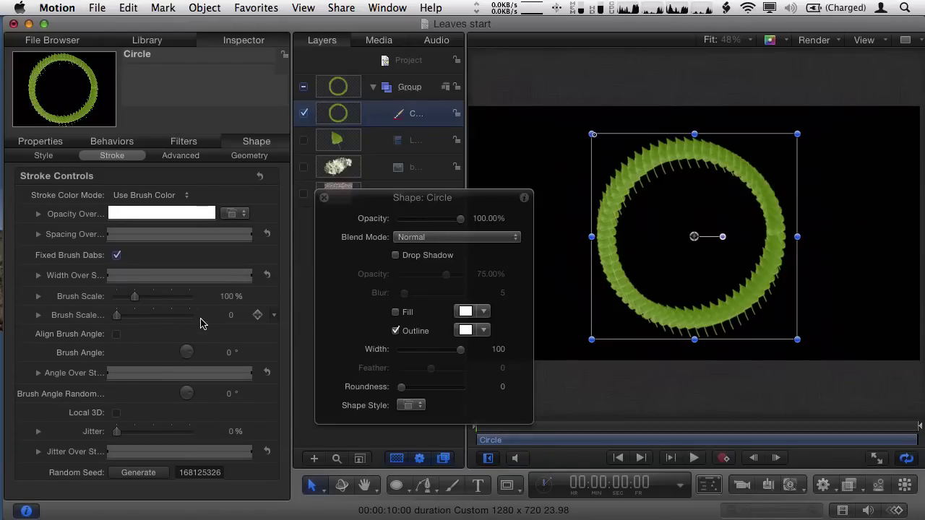
click(48, 156)
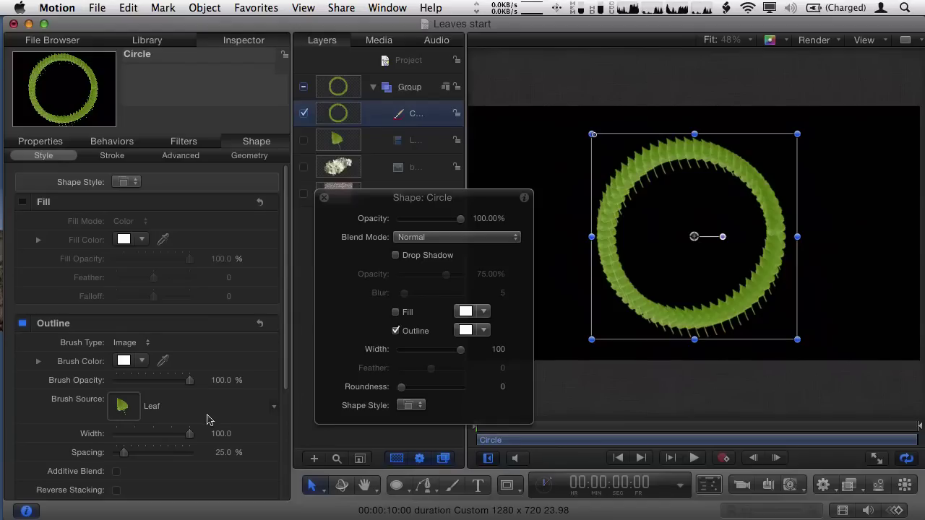
Step: Set the ring's Width to 129 and brush Spacing to 23% in the Inspector
scroll(207, 419, down, 1)
drag(221, 427, 180, 444)
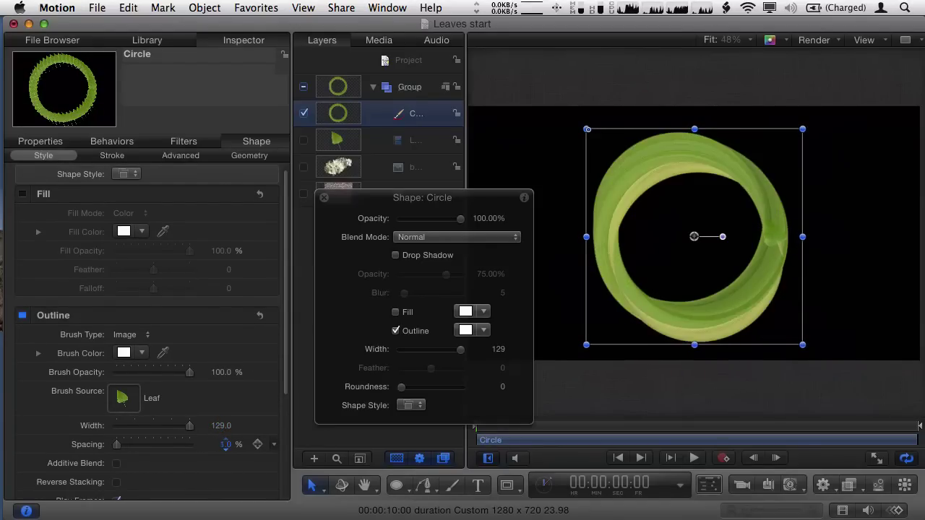
drag(181, 444, 218, 444)
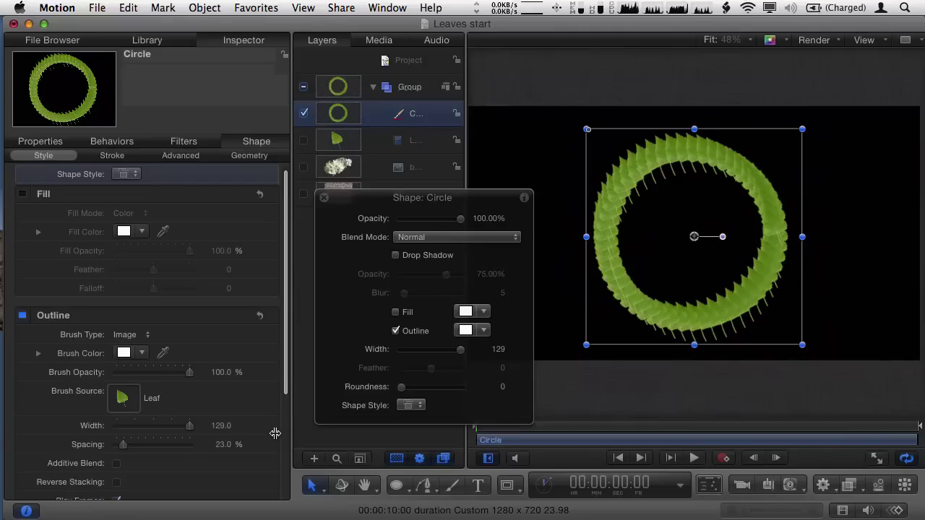
scroll(274, 462, down, 5)
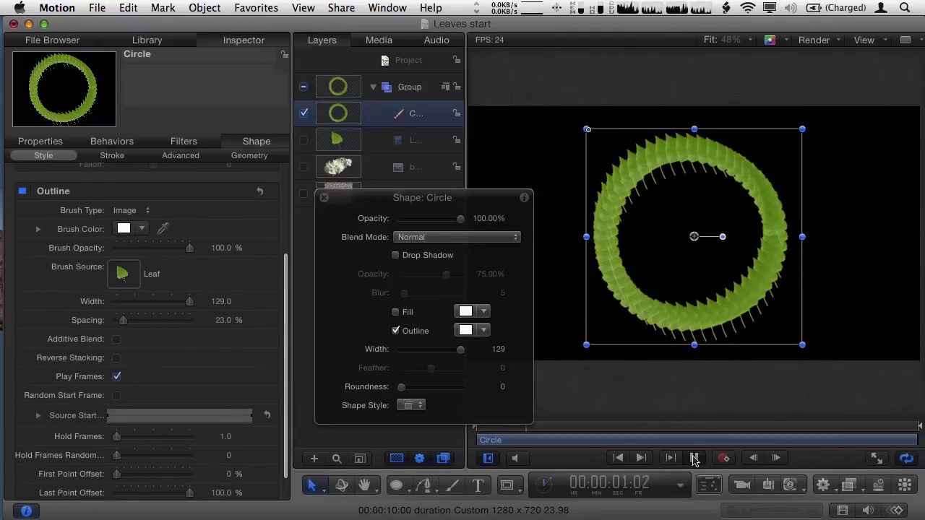
Step: Rewind to frame one, turn off Play Frames, and enable Random Start Frame for the Leaf dabs
click(694, 458)
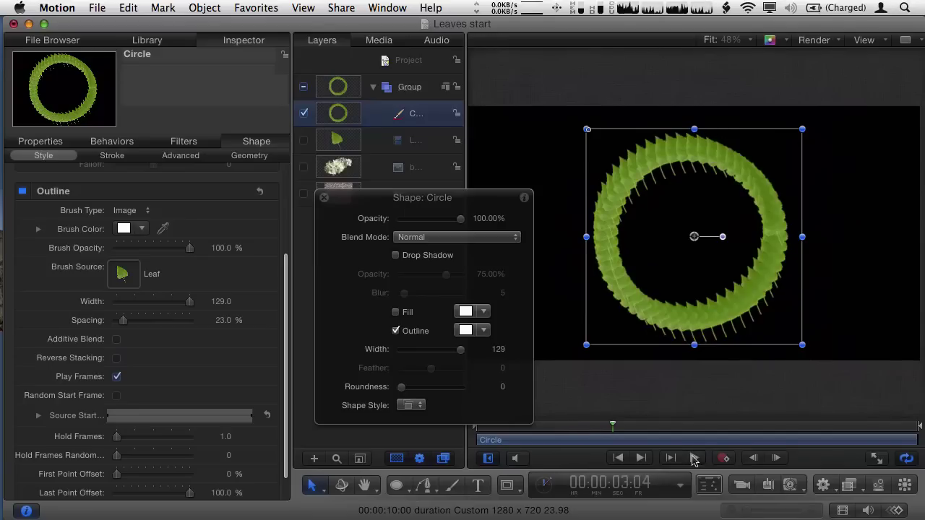
drag(607, 427, 498, 424)
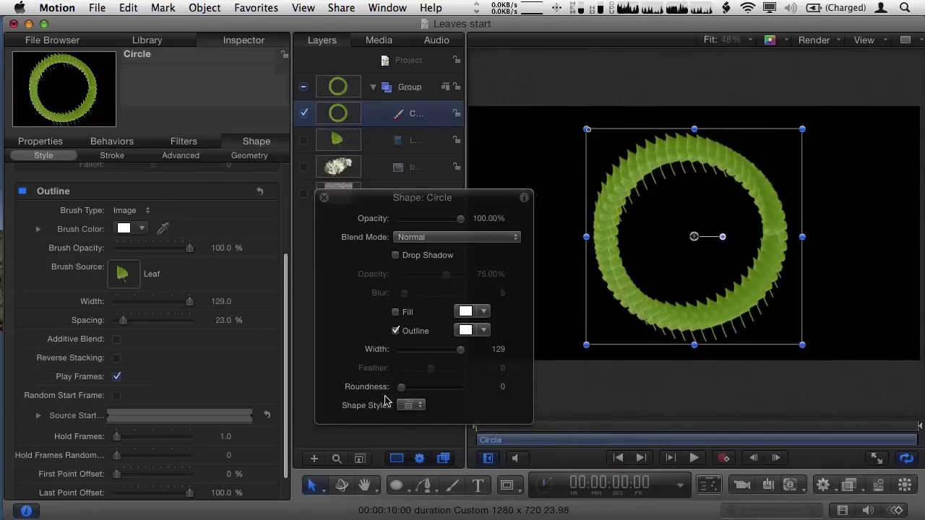
click(117, 376)
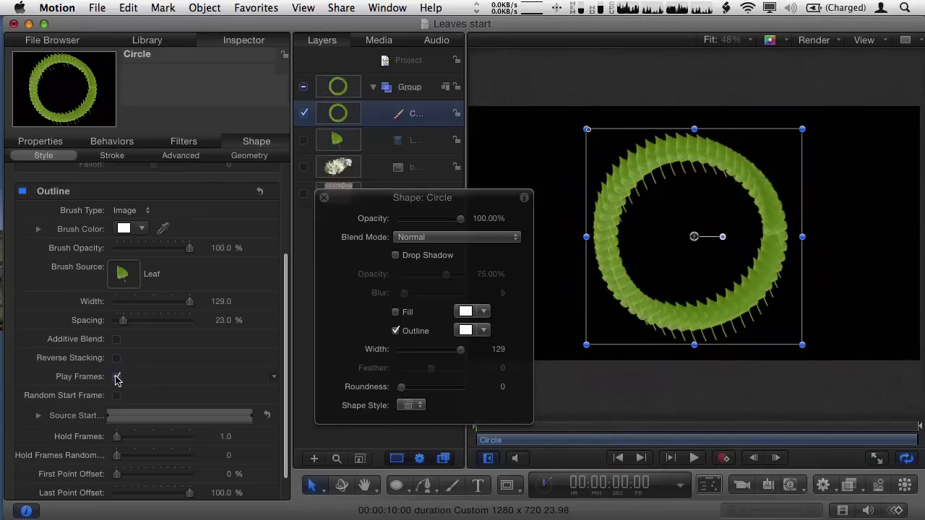
click(117, 377)
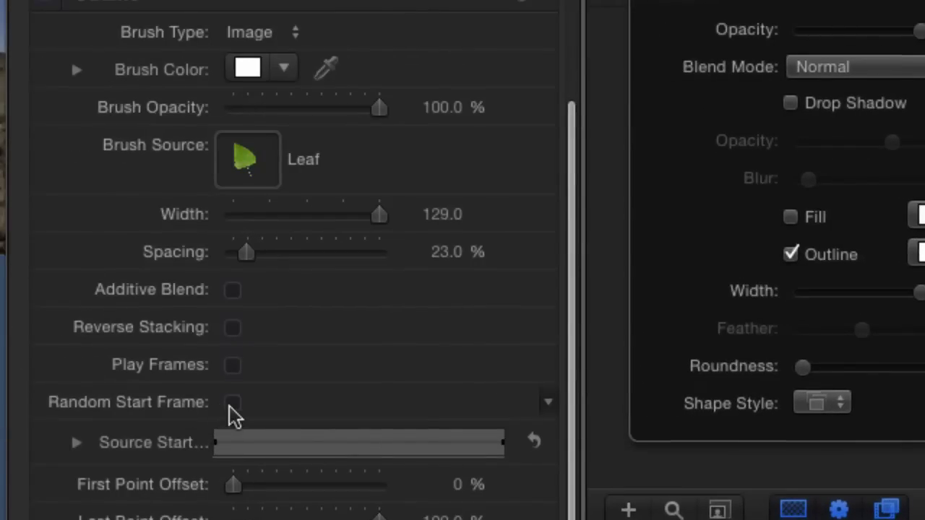
click(231, 403)
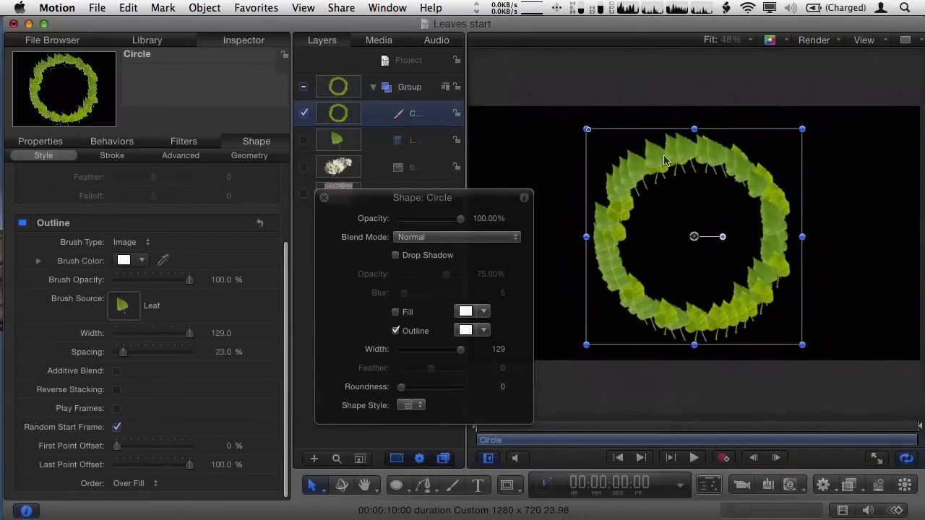
click(696, 460)
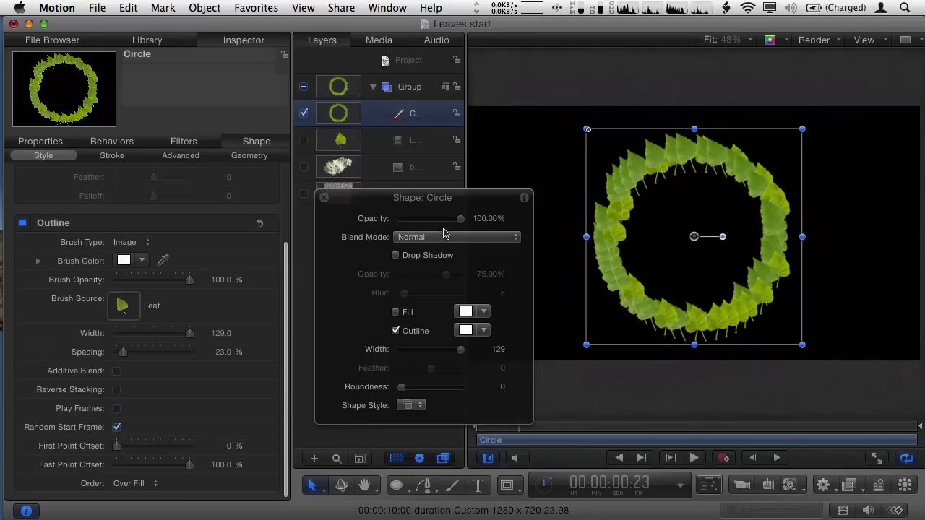
Step: Enable Align Brush Angle, set Brush Angle to 78° and Jitter to 98%
click(113, 156)
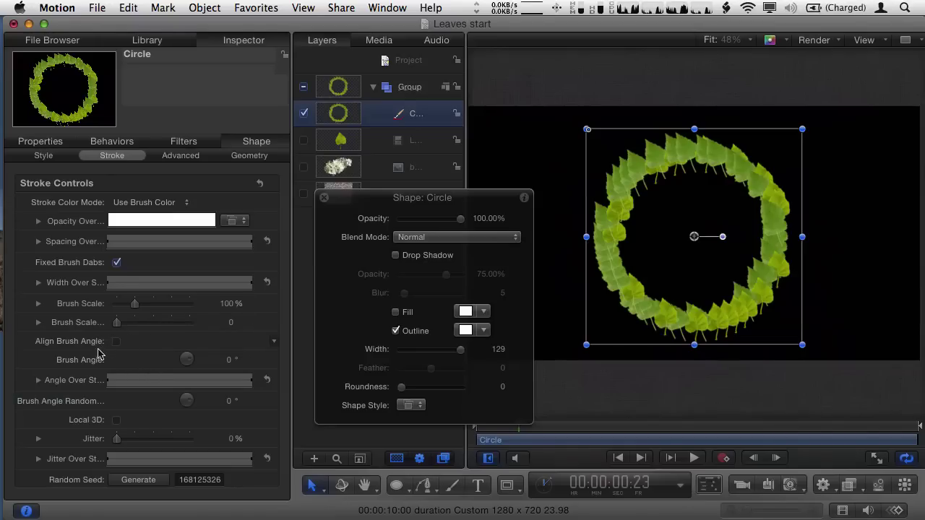
click(117, 341)
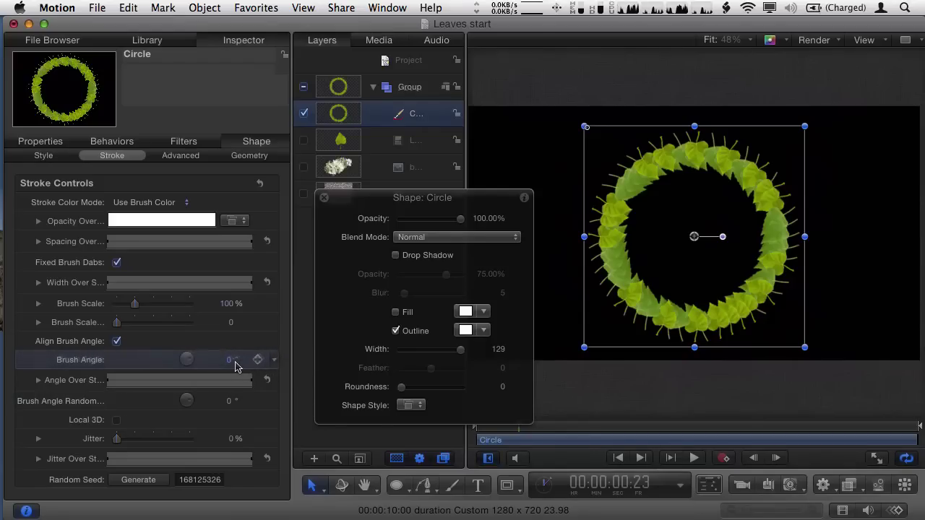
mouse_move(229, 362)
mouse_down()
mouse_move(282, 361)
mouse_move(250, 362)
mouse_up()
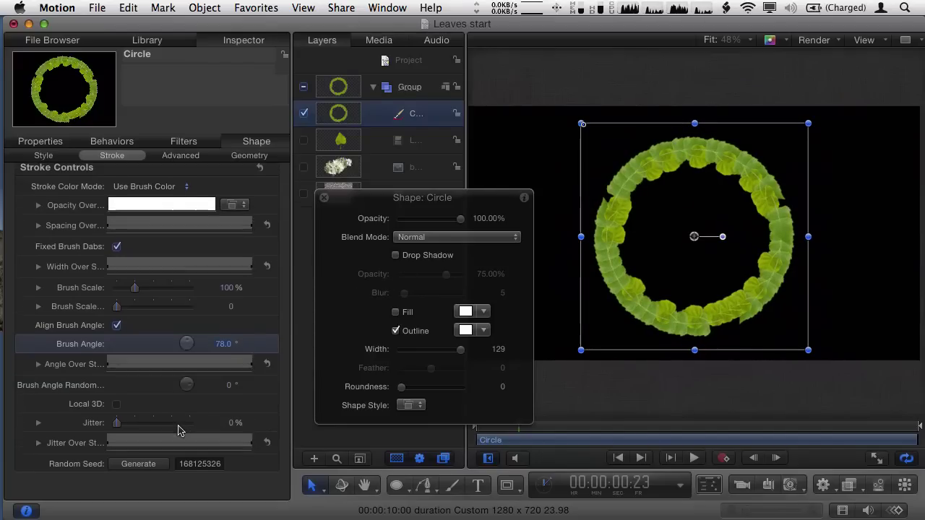
mouse_move(117, 439)
mouse_down()
mouse_move(149, 441)
mouse_move(135, 446)
mouse_up()
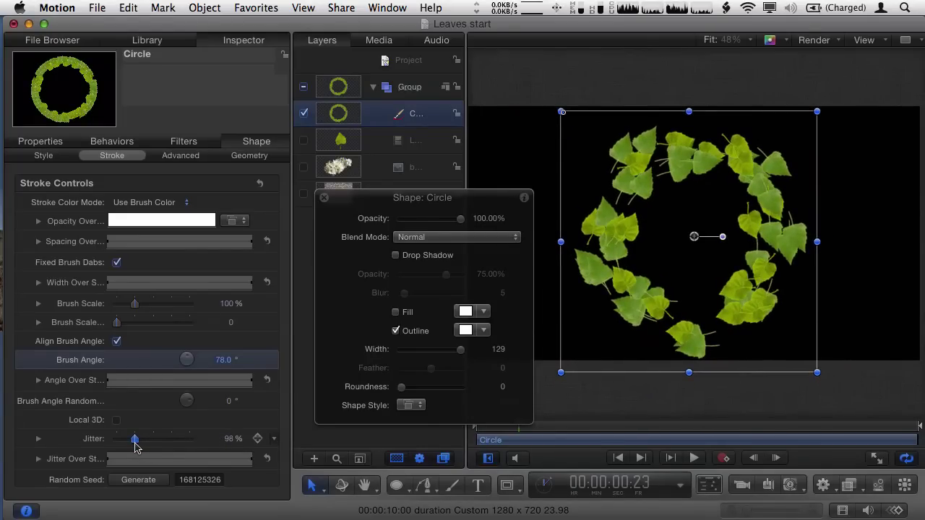
right_click(666, 149)
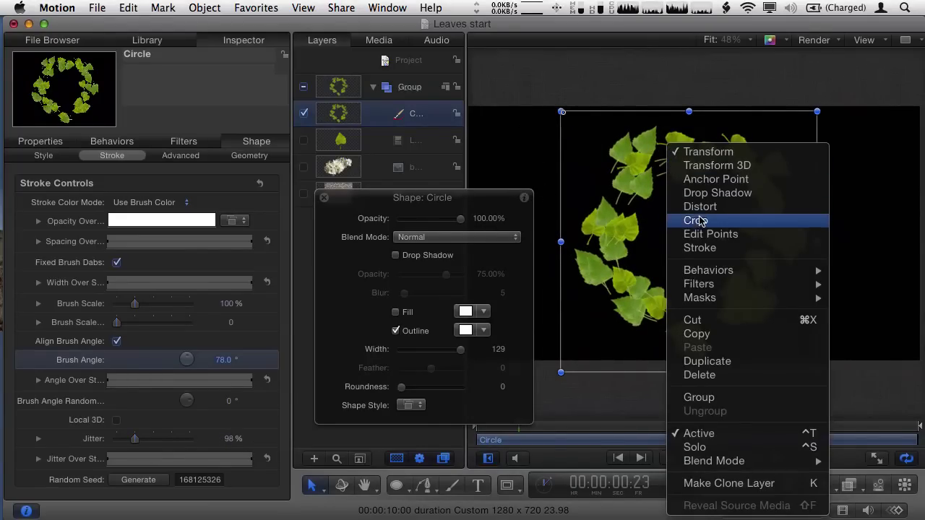
Step: Pull the circle's left and right control points outward into a wide horizontal ellipse
click(704, 234)
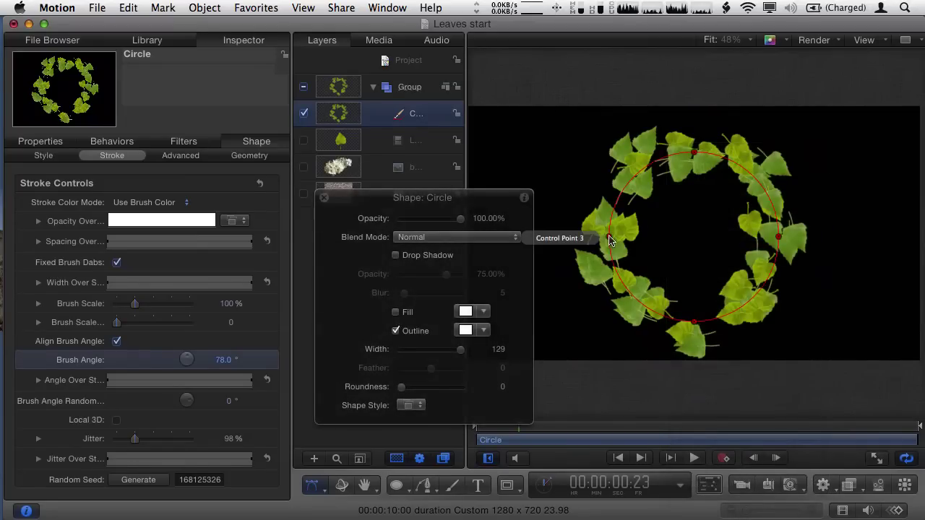
drag(573, 234, 554, 237)
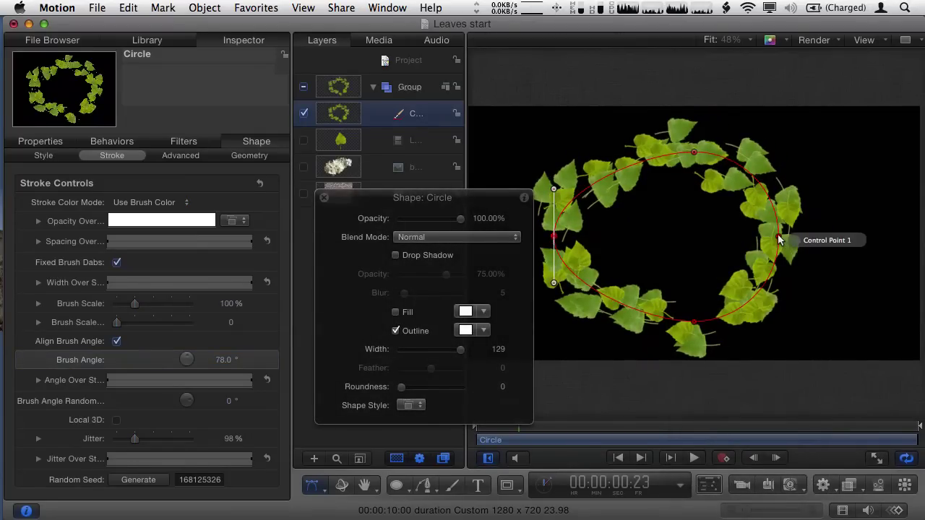
drag(808, 245, 841, 242)
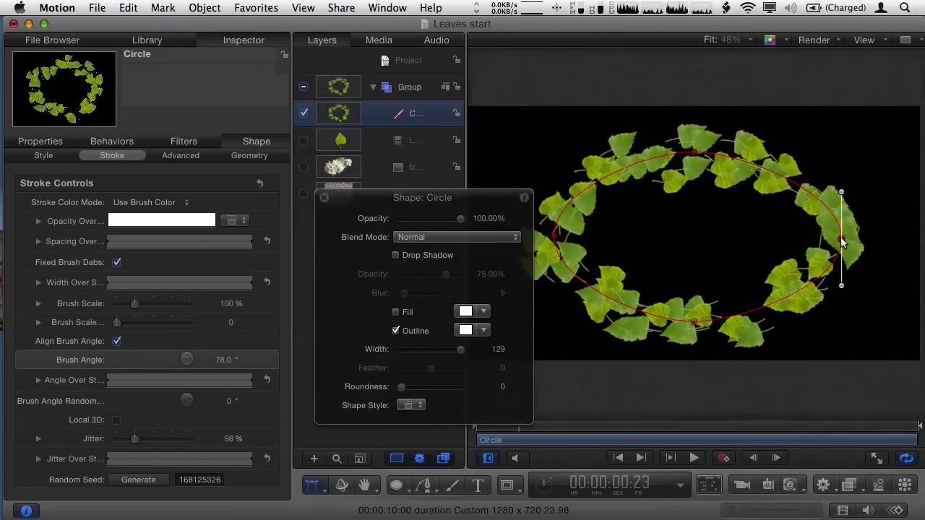
key(s)
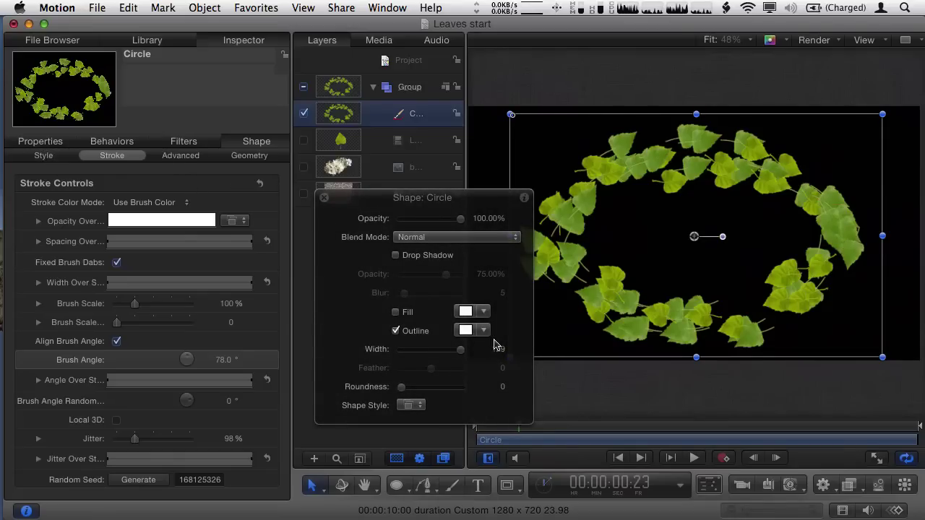
drag(551, 428, 604, 432)
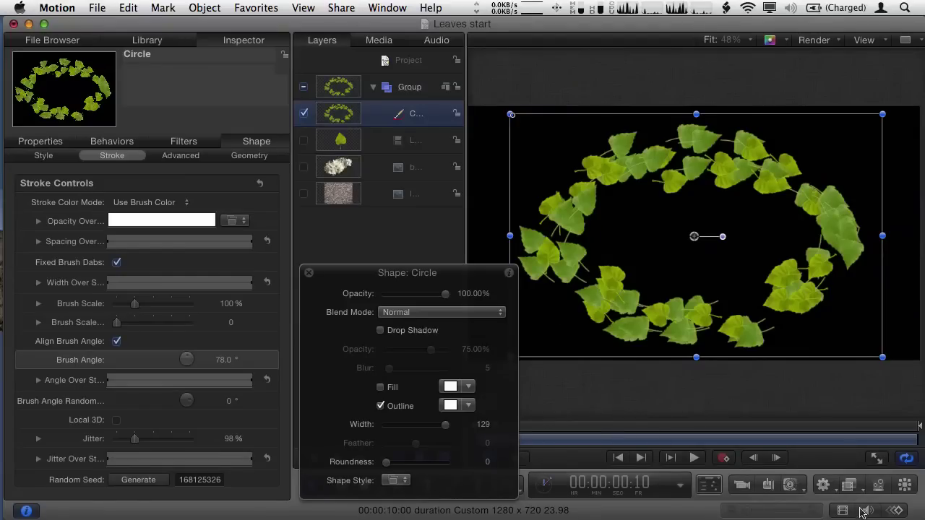
Step: Add a new camera and switch the groups to 3D
click(740, 487)
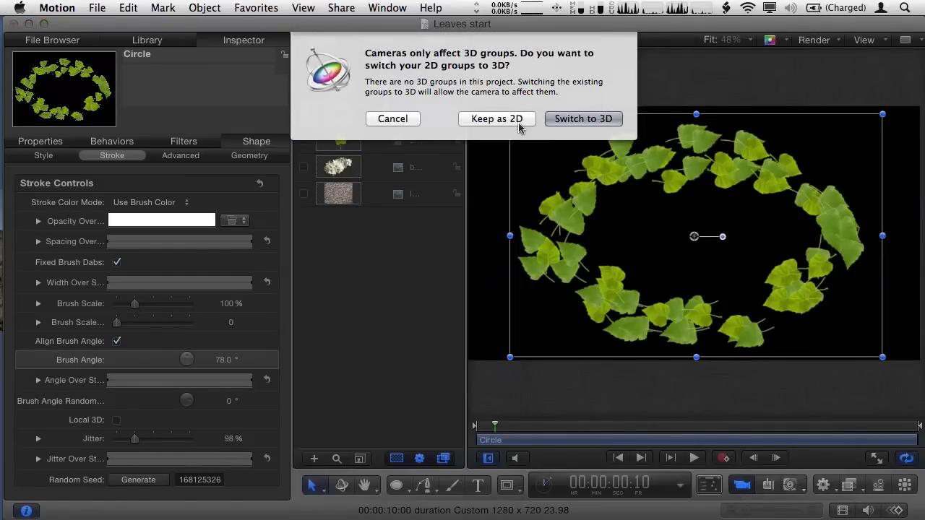
click(590, 120)
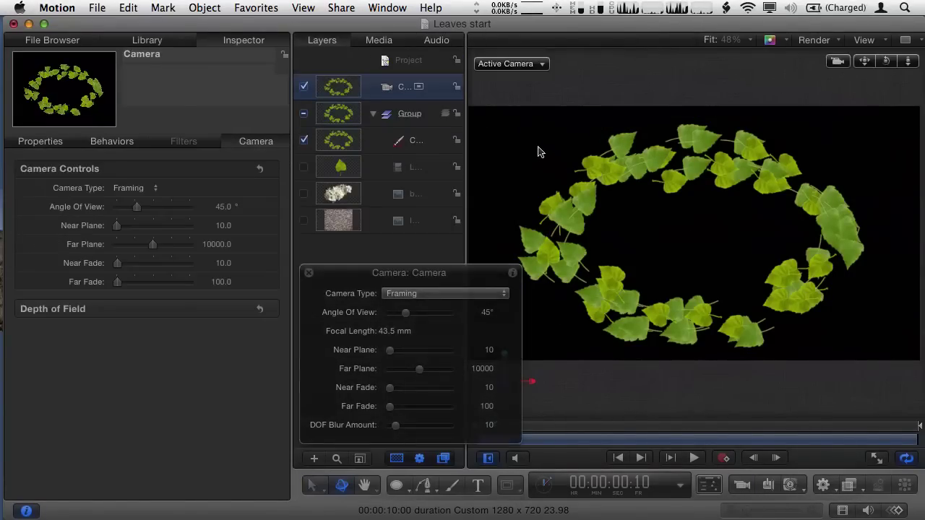
drag(376, 279, 393, 328)
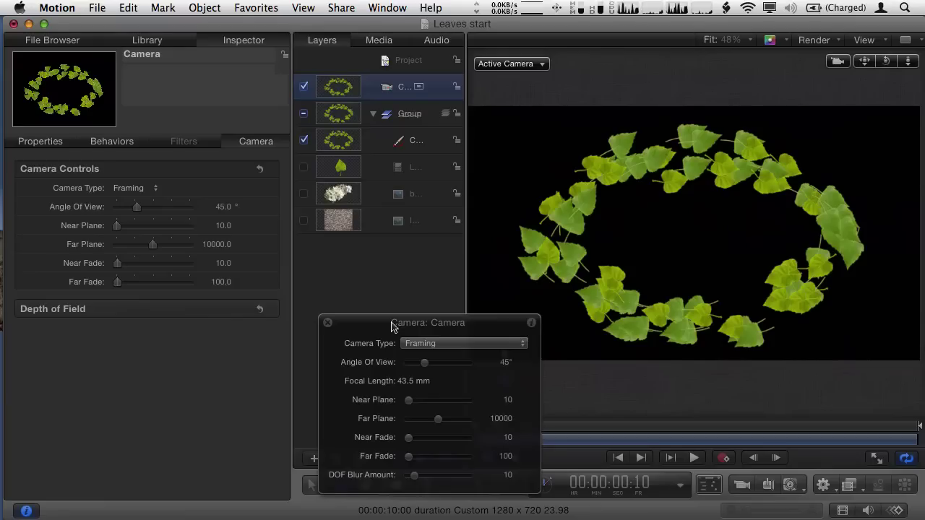
Step: Turn on Local 3D and Face Camera for the Circle layer's leaf stroke
click(400, 144)
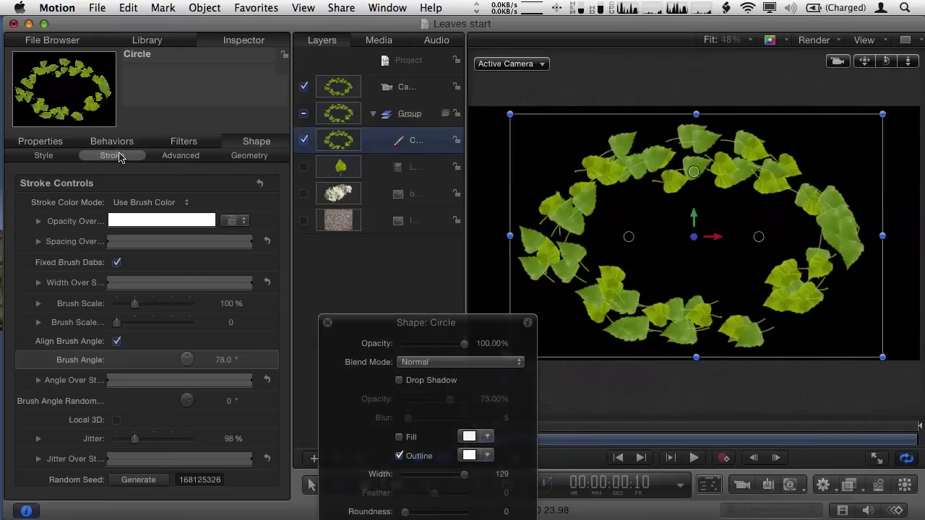
scroll(140, 386, down, 1)
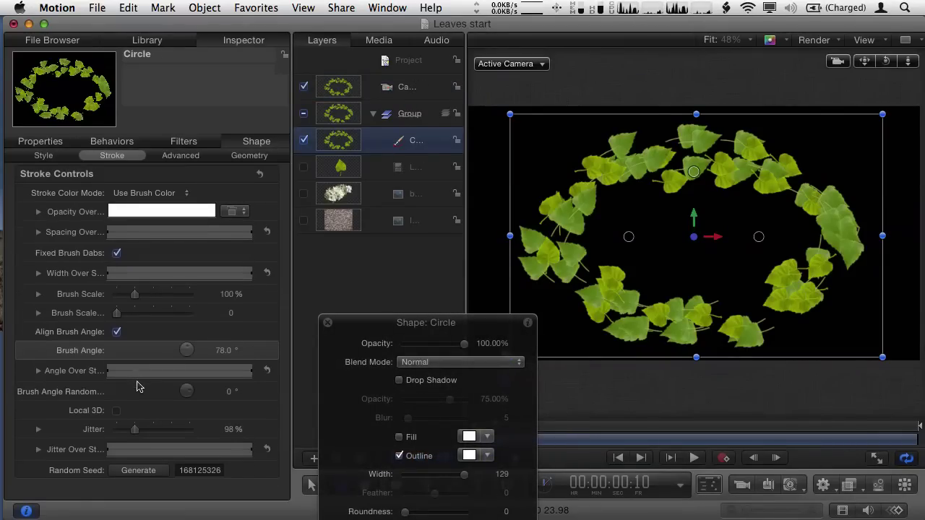
click(117, 421)
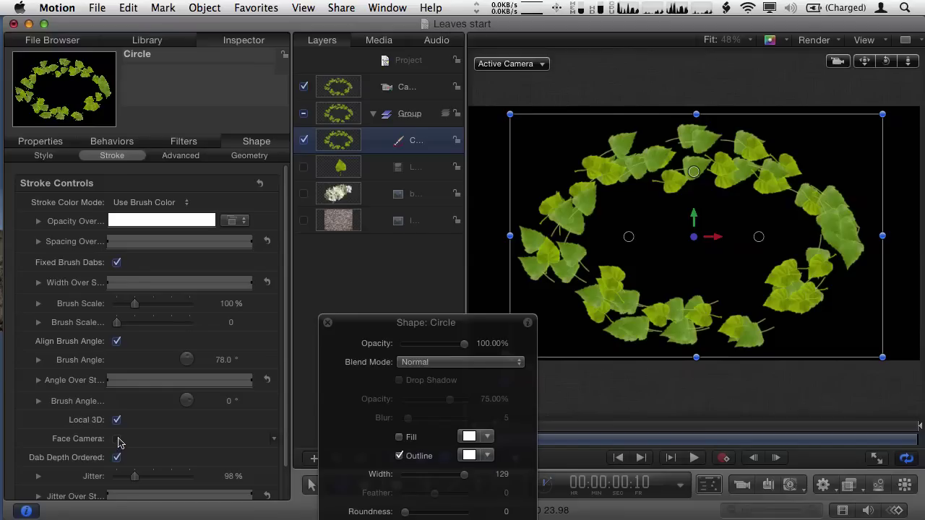
click(117, 439)
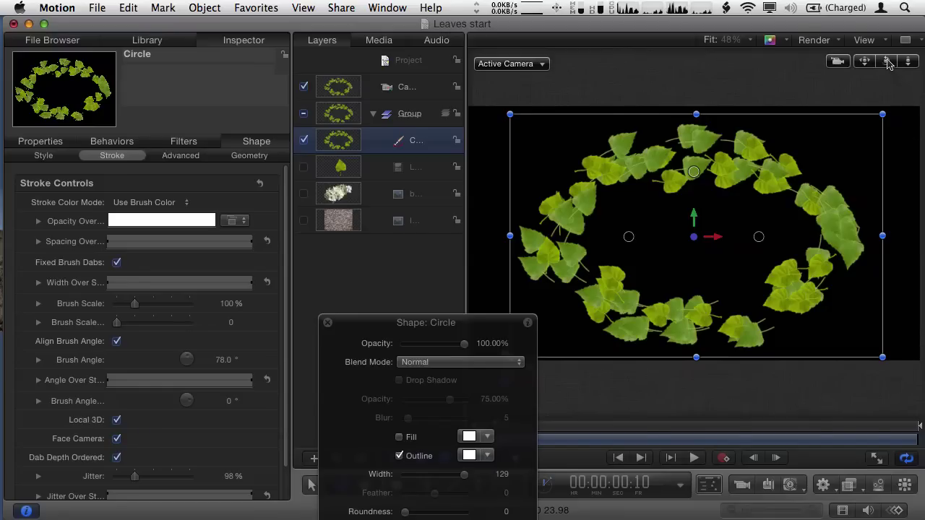